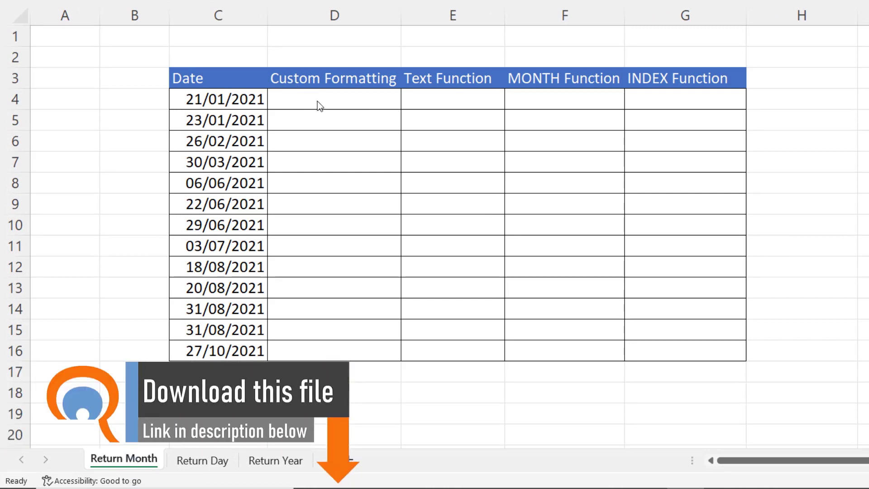
Step: Enter =C4 in D4 and copy it down to D16 so each date repeats
{"action": "left_click", "coordinate": [334, 101]}
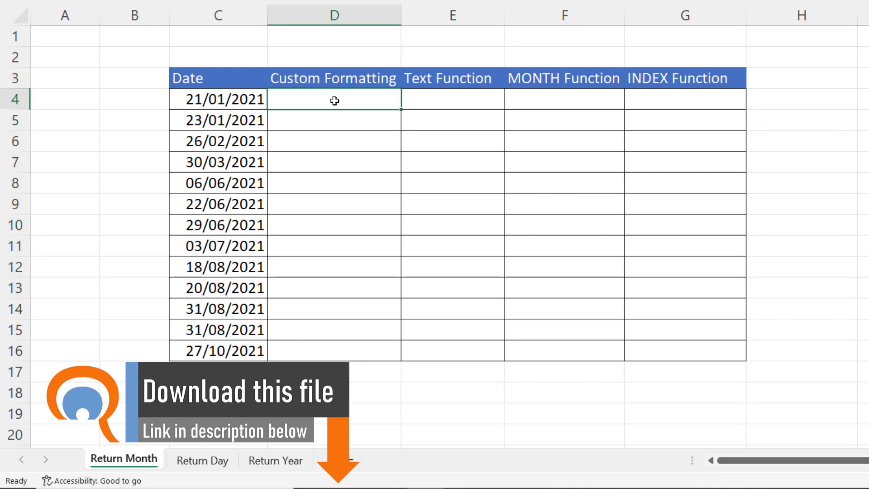
{"action": "type", "text": "="}
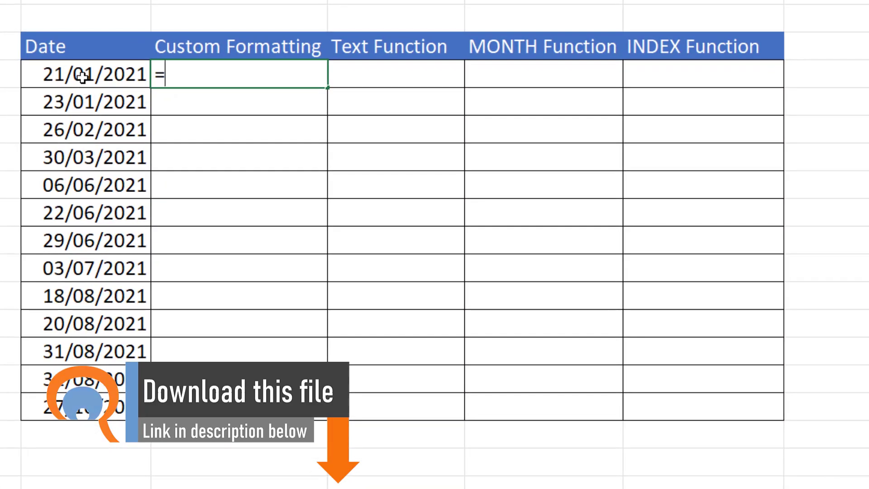
{"action": "left_click", "coordinate": [79, 67]}
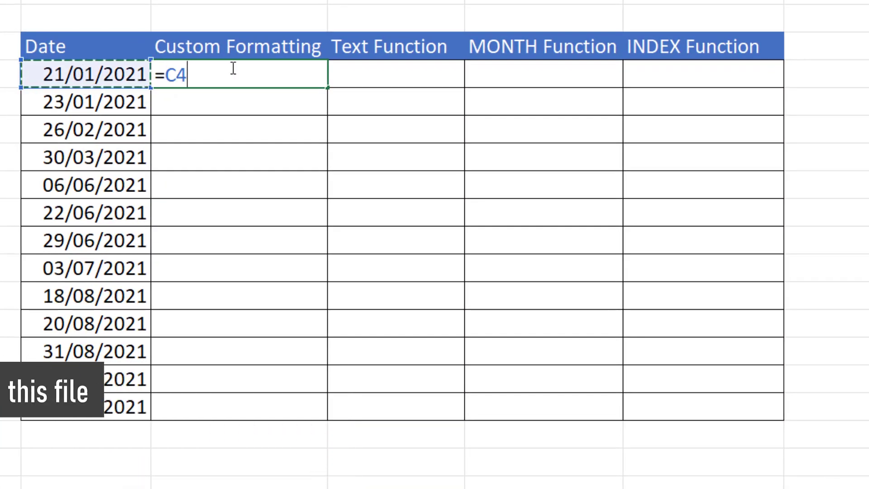
{"action": "key", "text": "Return"}
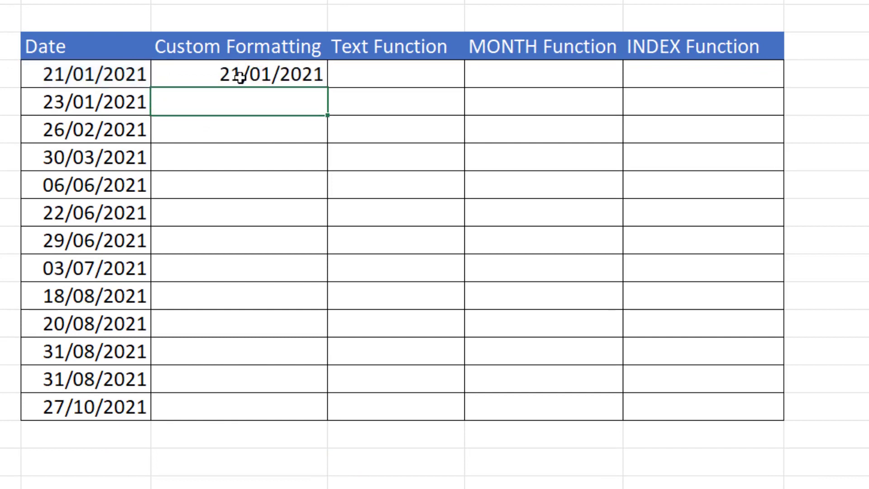
{"action": "left_click", "coordinate": [316, 80]}
{"action": "left_click_drag", "start_coordinate": [321, 117], "coordinate": [362, 407]}
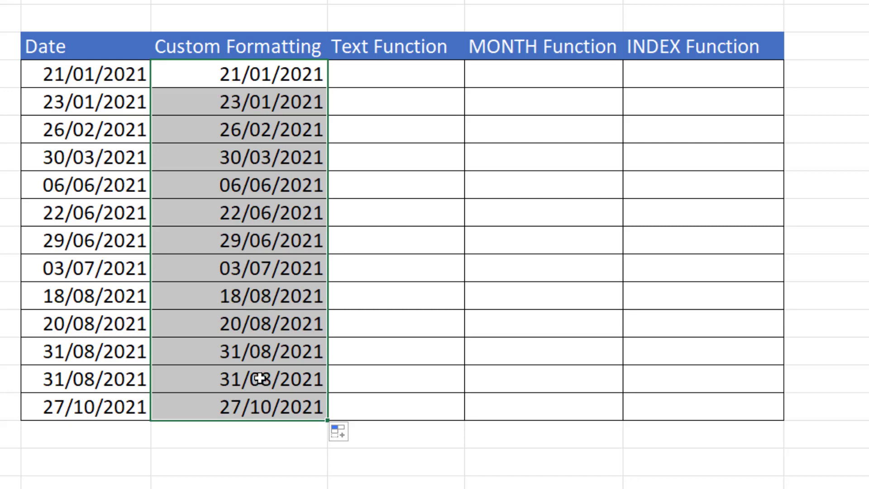
Step: In Format Cells, replace the dd/mm/yyyy custom type with mmmm for the copied dates
{"action": "right_click", "coordinate": [264, 181]}
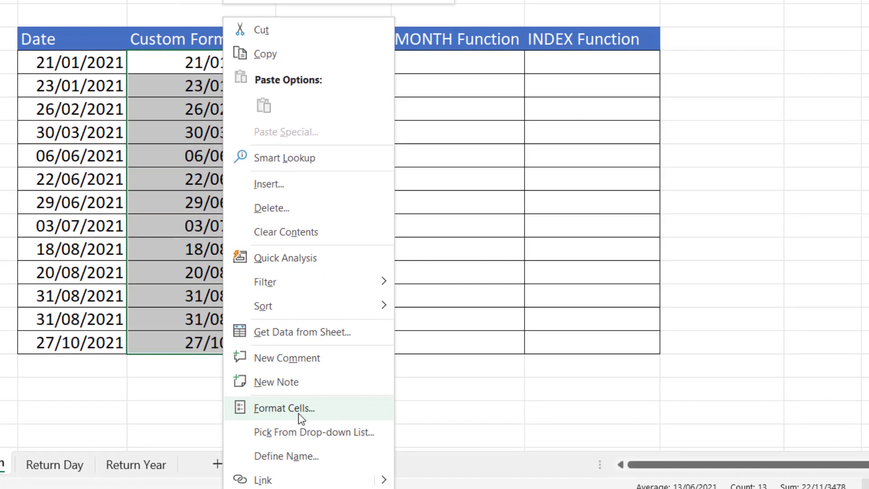
{"action": "left_click", "coordinate": [298, 414]}
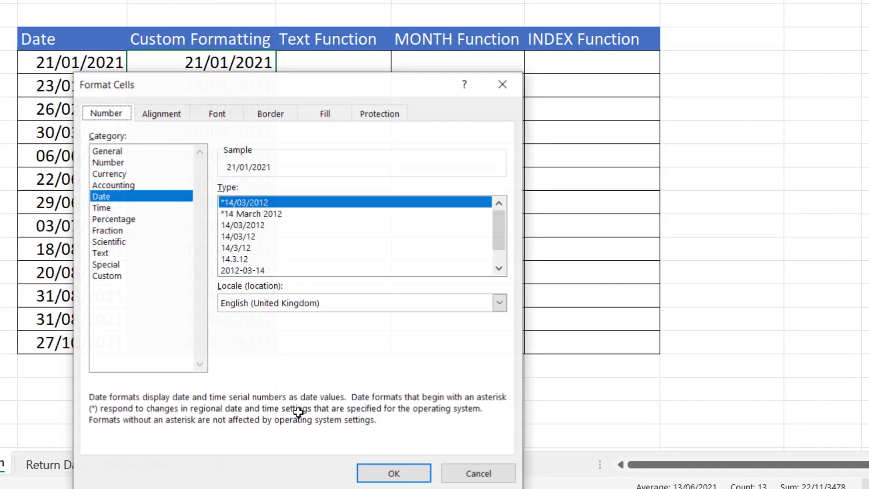
{"action": "left_click", "coordinate": [467, 469]}
{"action": "key", "text": "ctrl+1"}
{"action": "left_click", "coordinate": [471, 236]}
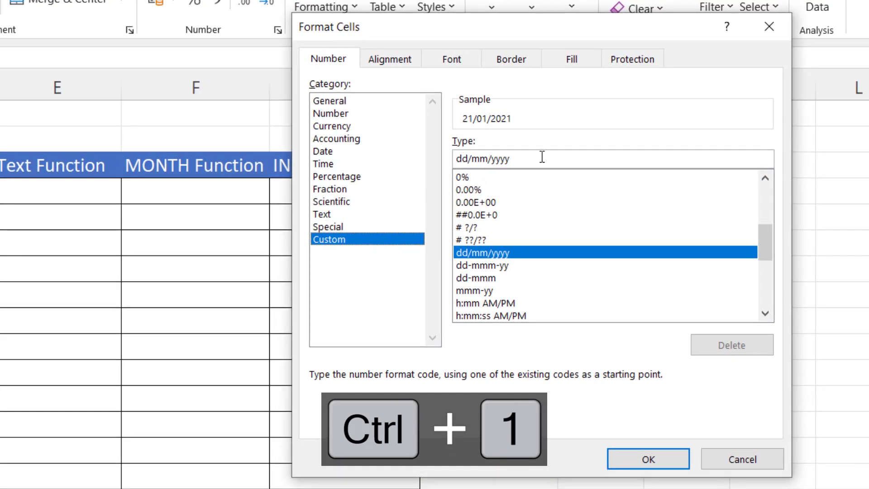
{"action": "left_click_drag", "start_coordinate": [542, 157], "coordinate": [443, 162]}
{"action": "key", "text": "BackSpace"}
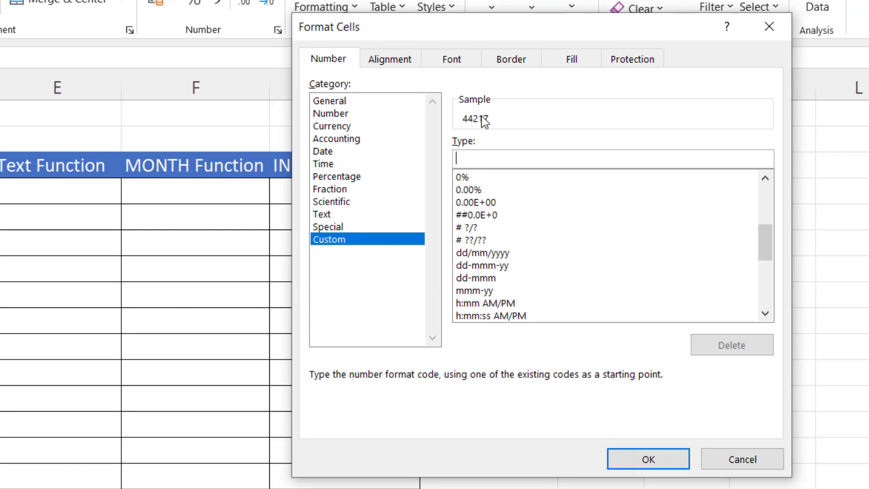
{"action": "type", "text": "mmm"}
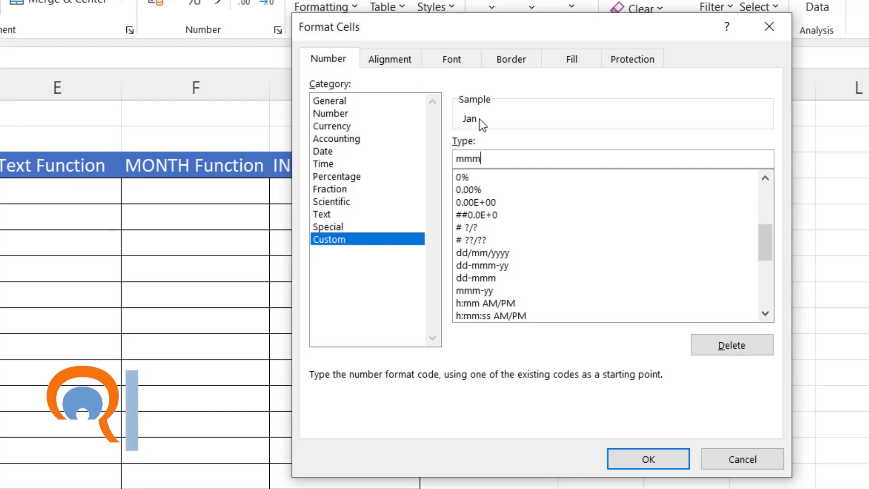
{"action": "type", "text": "m"}
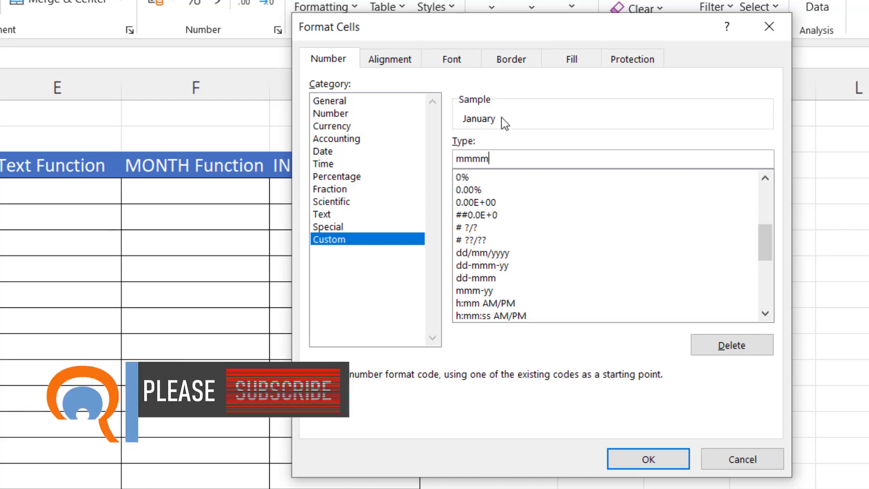
Step: Apply the mmmm format, then fill the Text Function column with =TEXT(C4,"mmmm")
{"action": "left_click", "coordinate": [628, 456]}
{"action": "left_click", "coordinate": [417, 58]}
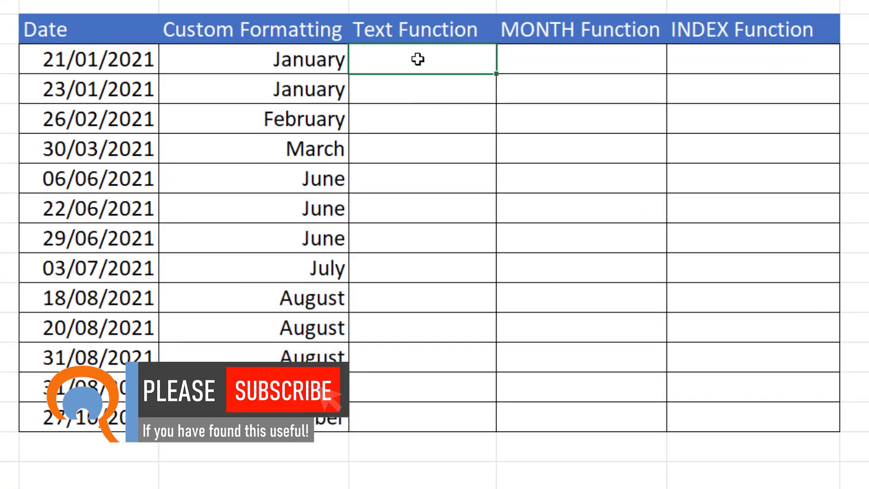
{"action": "type", "text": "=text"}
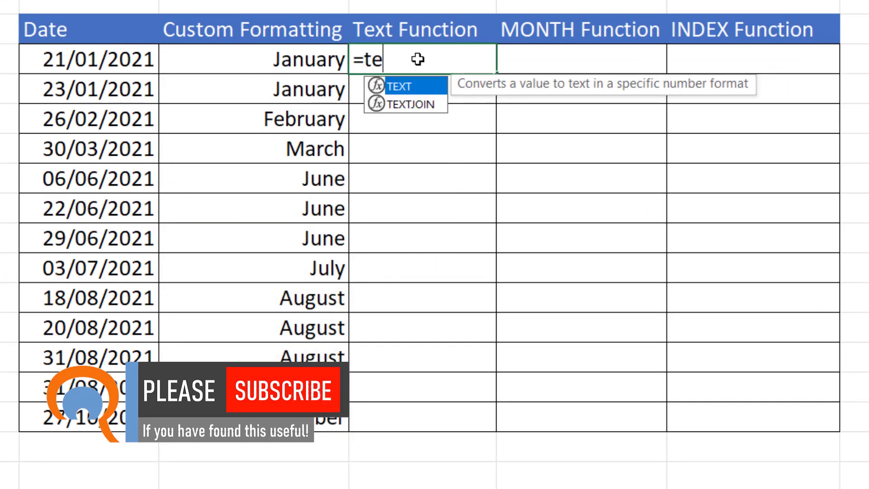
{"action": "double_click", "coordinate": [400, 89]}
{"action": "left_click", "coordinate": [108, 67]}
{"action": "type", "text": ","}
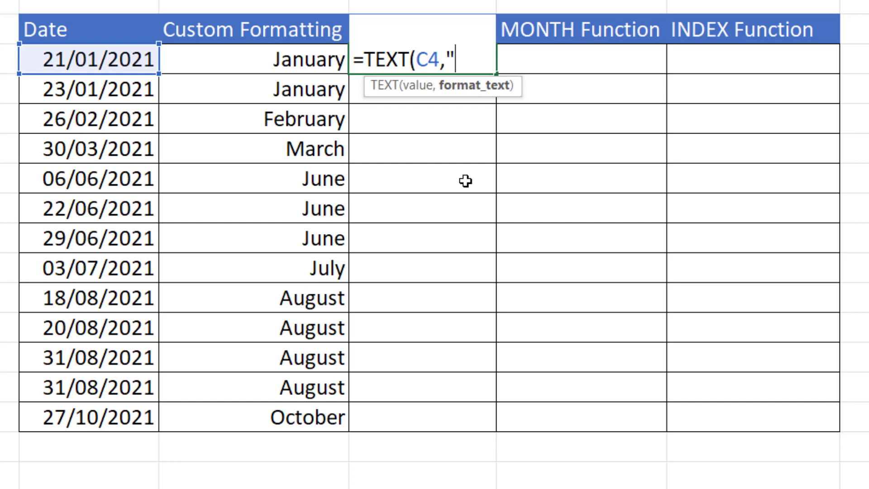
{"action": "type", "text": "mmmm"}
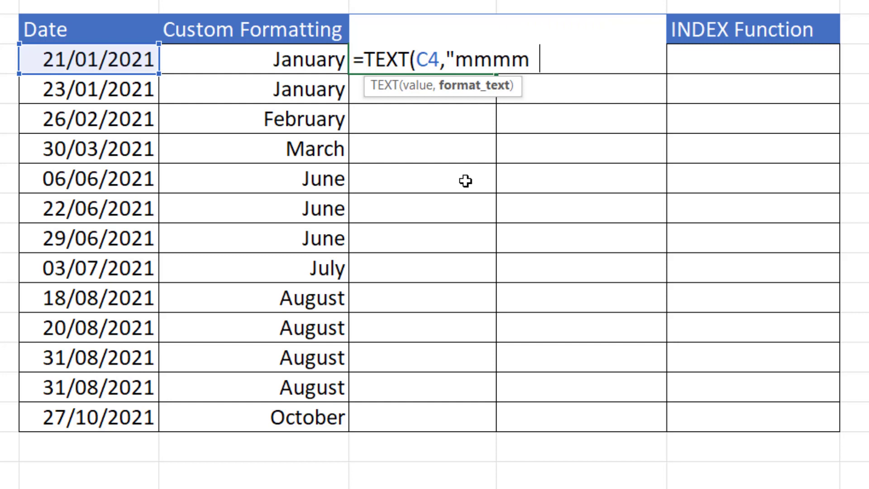
{"action": "type", "text": "\")"}
{"action": "key", "text": "Return"}
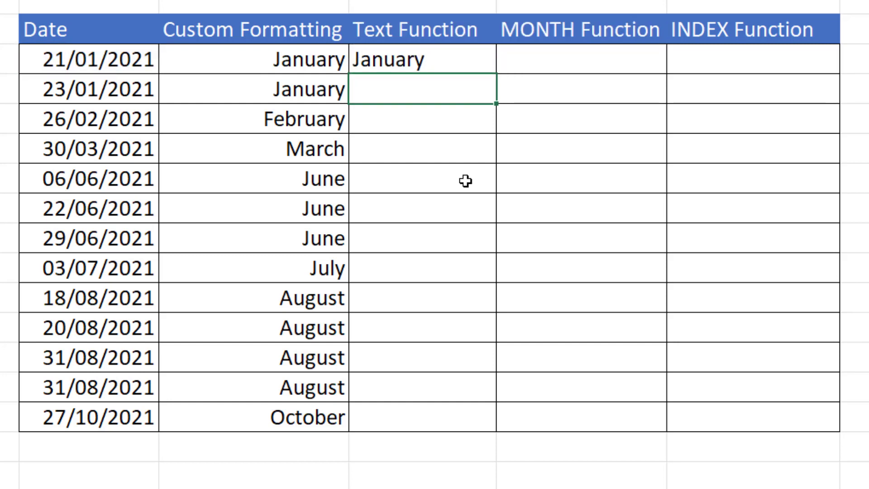
{"action": "left_click", "coordinate": [458, 62]}
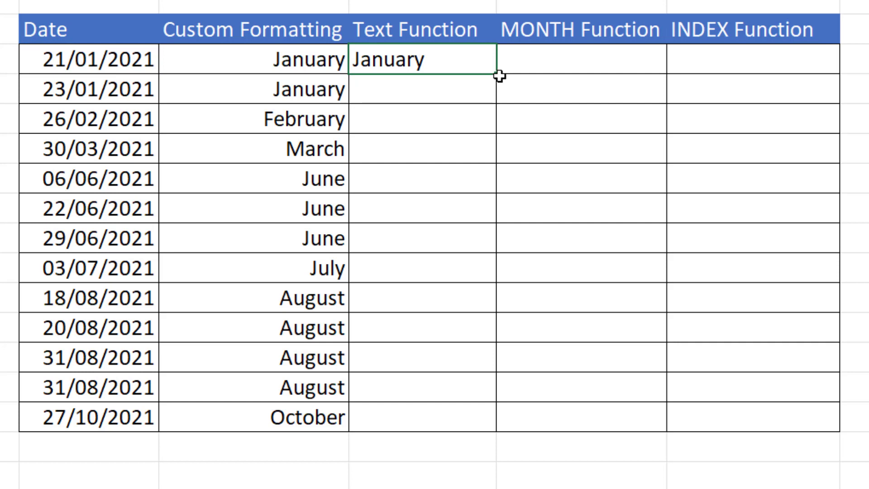
{"action": "double_click", "coordinate": [498, 74]}
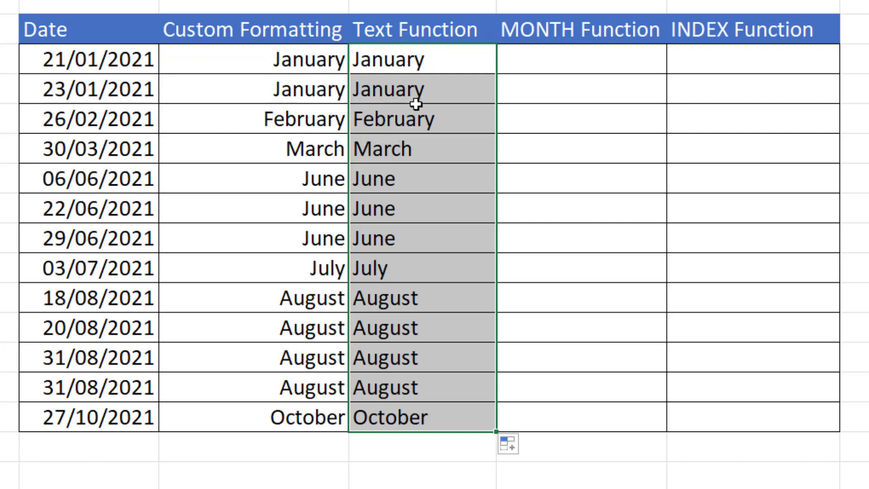
Step: Sort the table by date, newest to oldest
{"action": "right_click", "coordinate": [310, 119]}
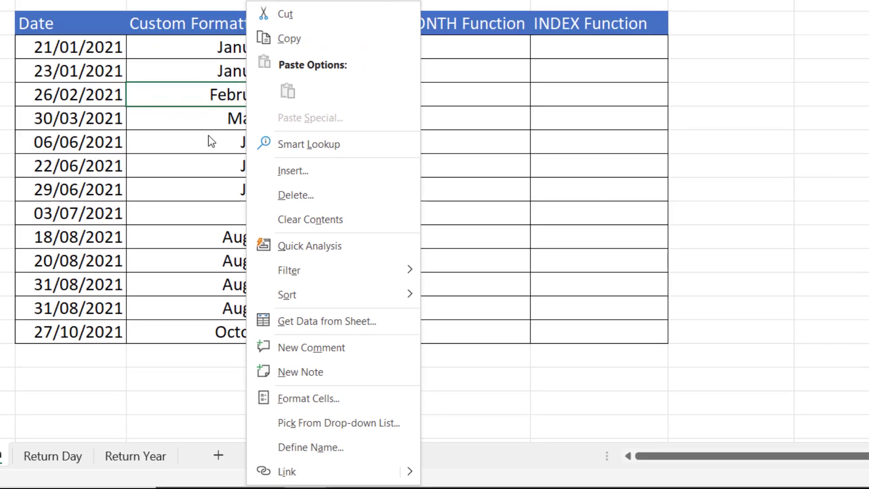
{"action": "mouse_move", "coordinate": [295, 289]}
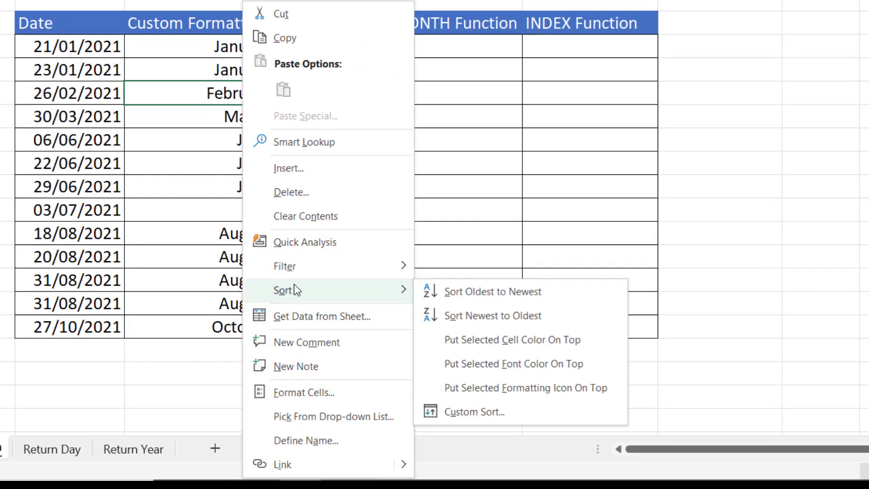
{"action": "left_click", "coordinate": [472, 318]}
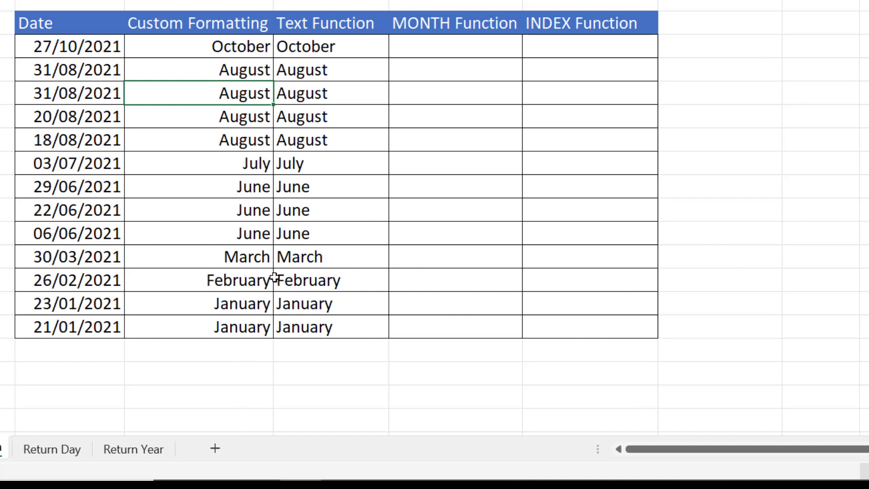
Step: Re-sort the table Z to A by the Text Function month names
{"action": "left_click", "coordinate": [326, 93]}
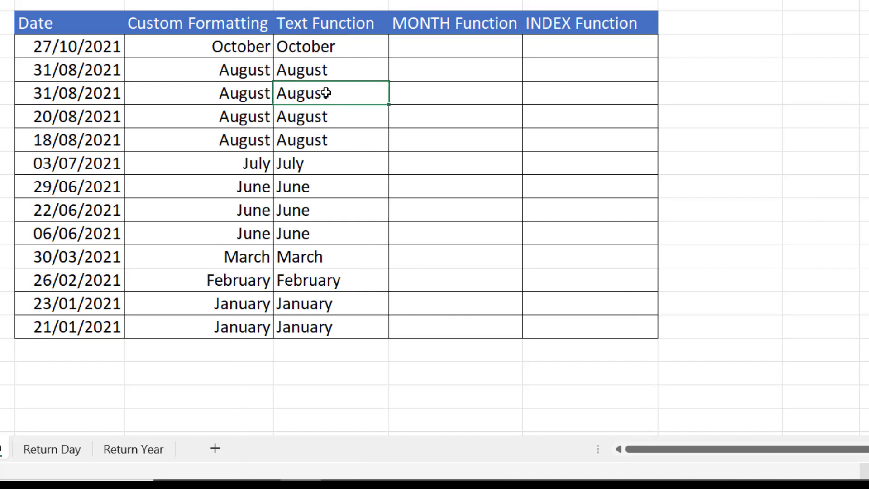
{"action": "right_click", "coordinate": [326, 93]}
{"action": "mouse_move", "coordinate": [379, 292]}
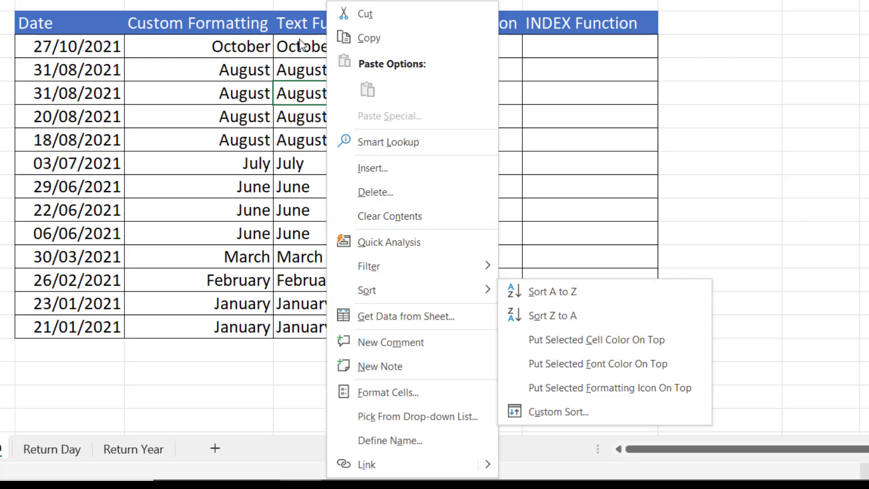
{"action": "mouse_move", "coordinate": [427, 291]}
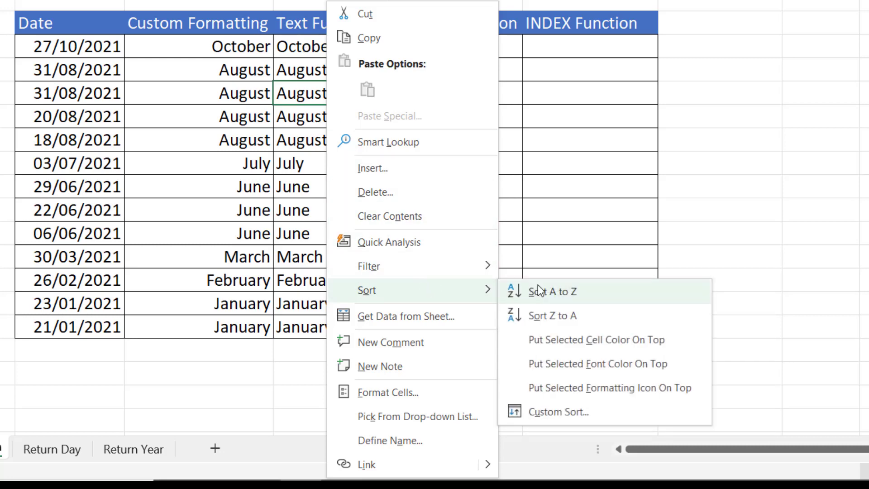
{"action": "left_click", "coordinate": [545, 316]}
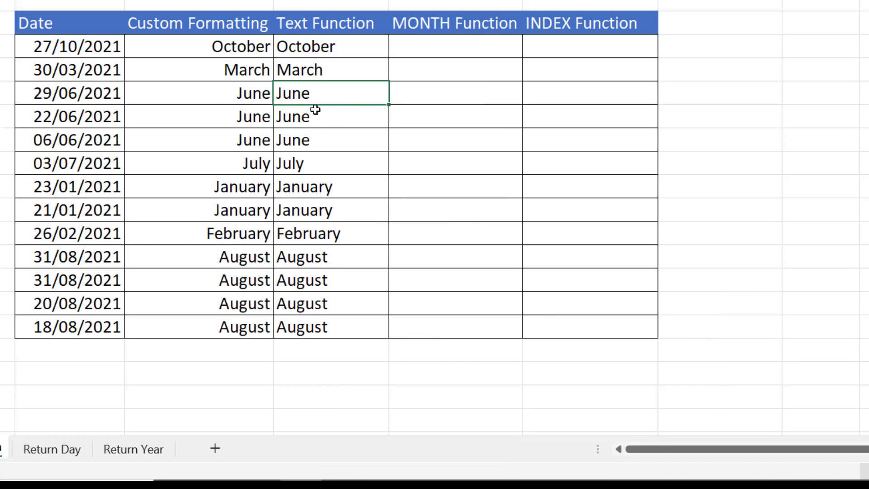
Step: Enter =MONTH(C4) in the first MONTH Function cell and copy it down the column
{"action": "key", "text": "Up"}
{"action": "key", "text": "Up"}
{"action": "key", "text": "Right"}
{"action": "type", "text": "=mo"}
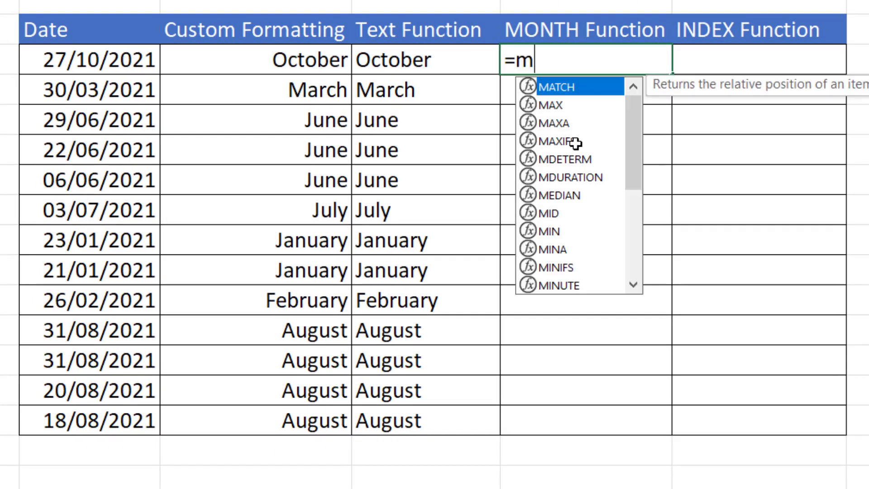
{"action": "type", "text": "nth("}
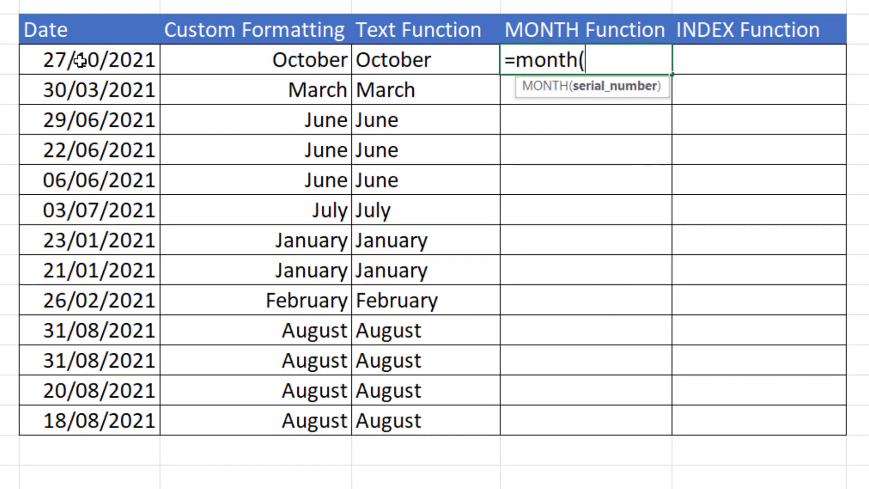
{"action": "left_click", "coordinate": [81, 60]}
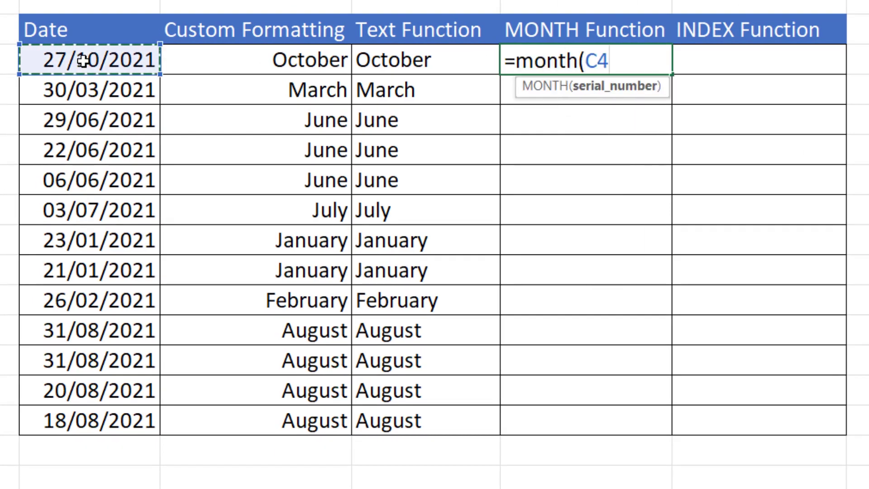
{"action": "type", "text": ")"}
{"action": "key", "text": "Return"}
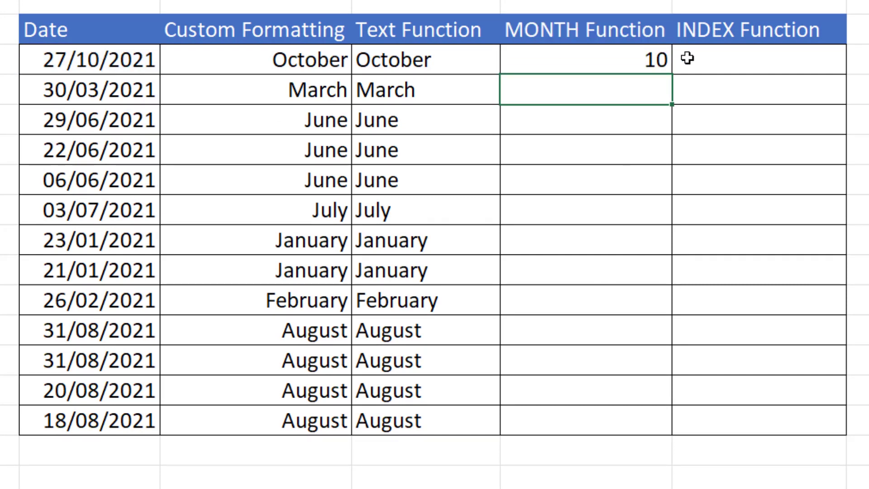
{"action": "left_click", "coordinate": [653, 60]}
{"action": "double_click", "coordinate": [672, 74]}
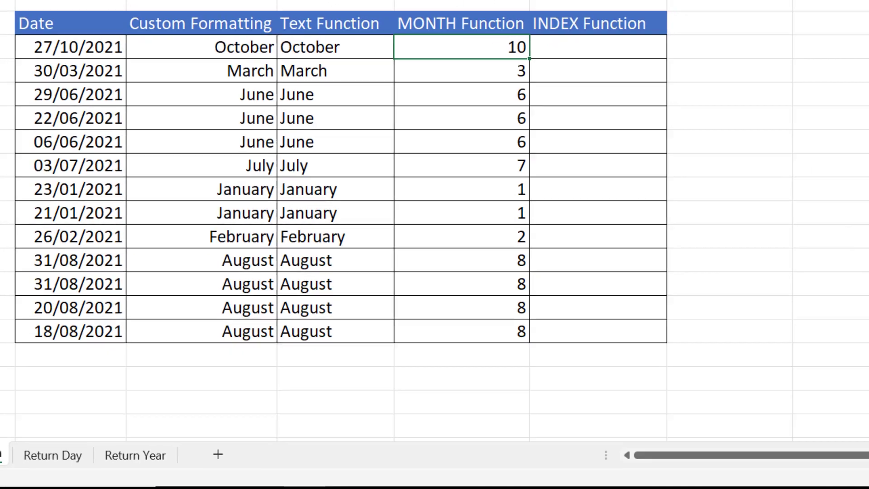
Step: Enter January in column J and auto-fill the month names down through December
{"action": "left_click", "coordinate": [831, 55]}
{"action": "type", "text": "January"}
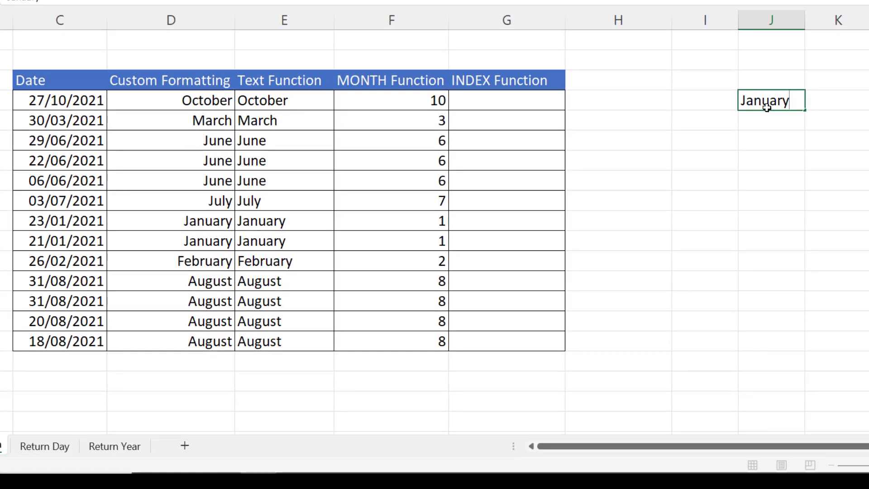
{"action": "key", "text": "Return"}
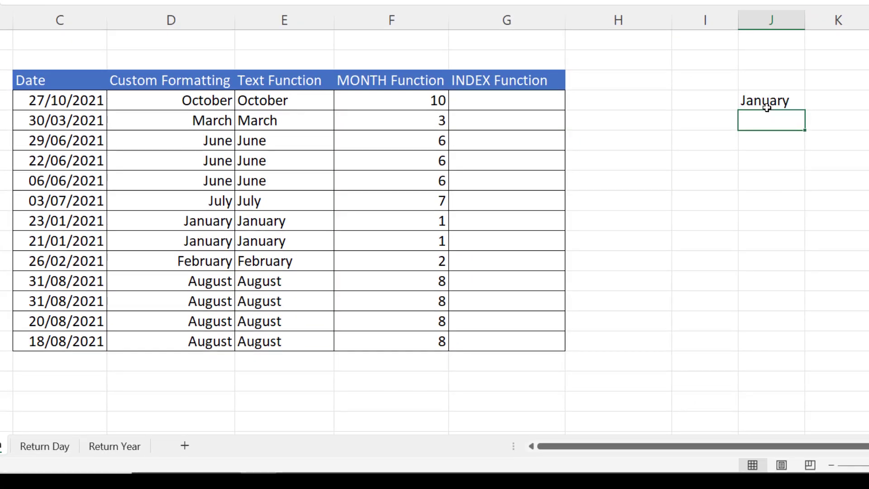
{"action": "left_click", "coordinate": [767, 108]}
{"action": "left_click_drag", "start_coordinate": [804, 110], "coordinate": [782, 327]}
Step: Enter =INDEX($J$4:$J$15,MONTH(C4)) in G4, returning October
{"action": "left_click", "coordinate": [496, 97]}
{"action": "type", "text": "=in"}
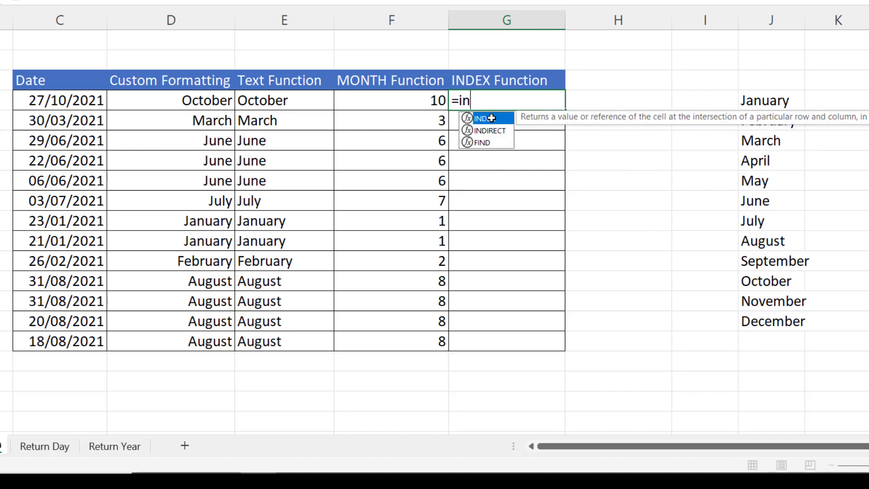
{"action": "type", "text": "dex"}
{"action": "double_click", "coordinate": [491, 118]}
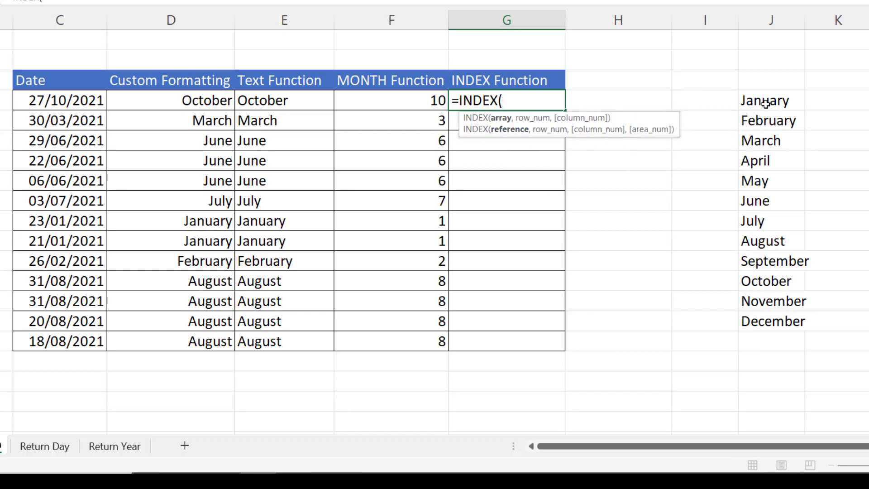
{"action": "left_click_drag", "start_coordinate": [772, 101], "coordinate": [755, 322]}
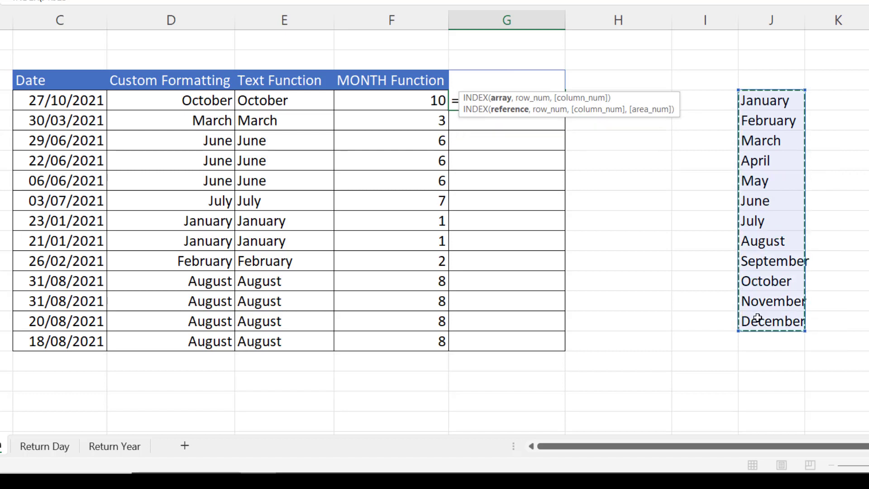
{"action": "left_click_drag", "start_coordinate": [630, 98], "coordinate": [625, 158]}
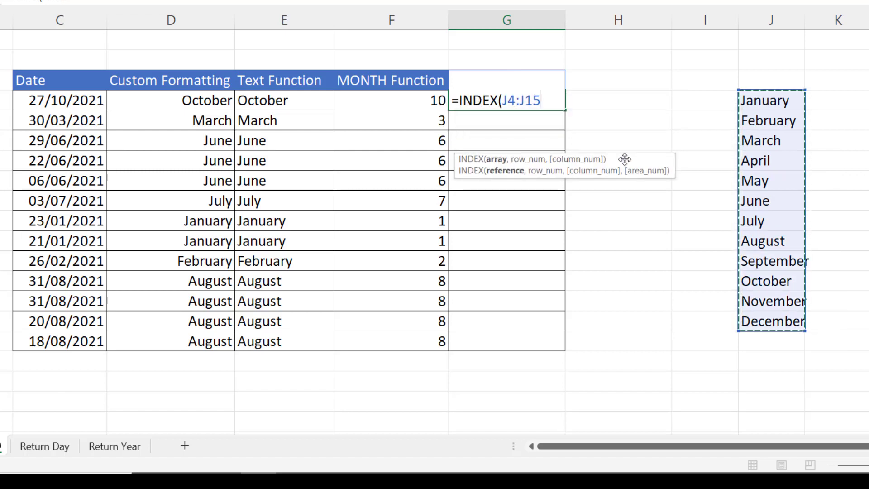
{"action": "key", "text": "F4"}
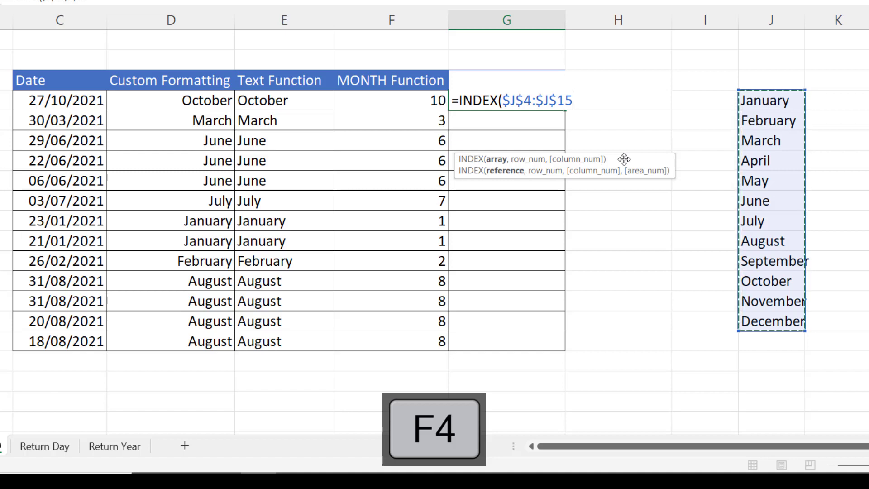
{"action": "type", "text": ","}
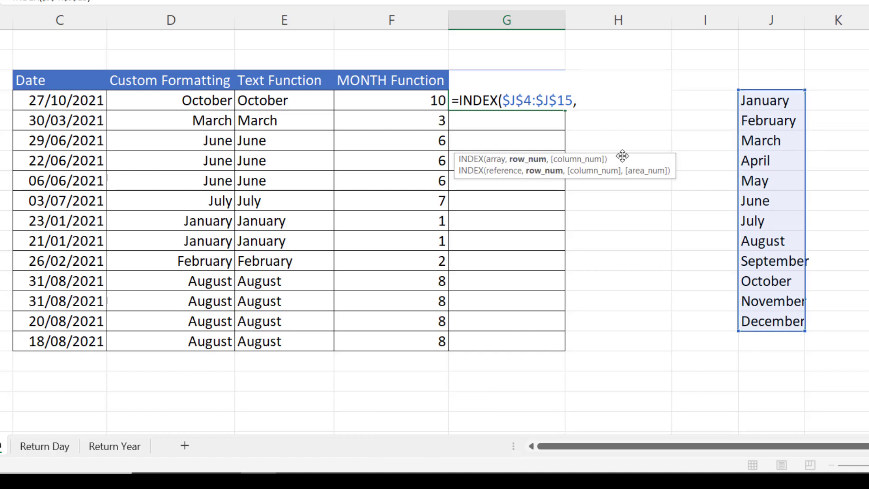
{"action": "type", "text": "mon"}
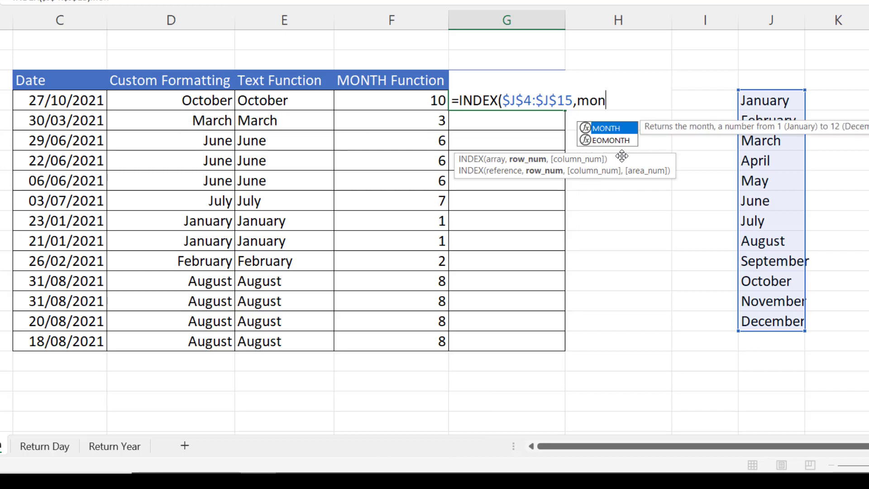
{"action": "type", "text": "th("}
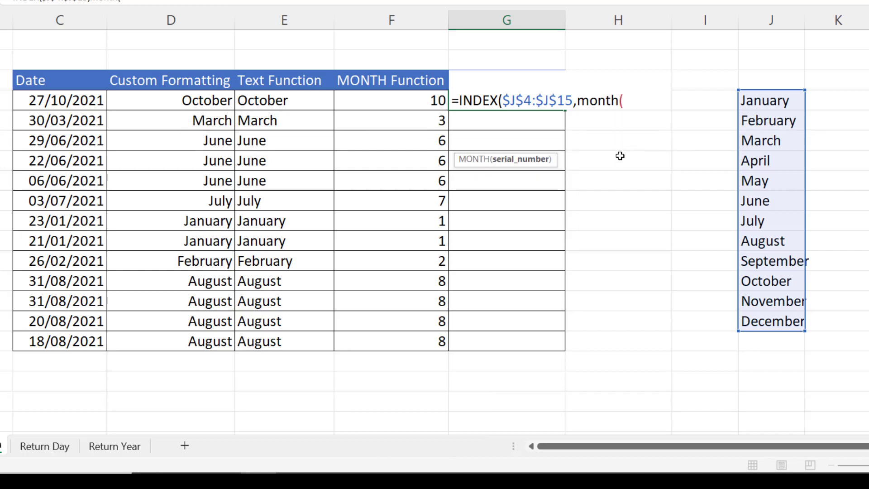
{"action": "left_click", "coordinate": [100, 101]}
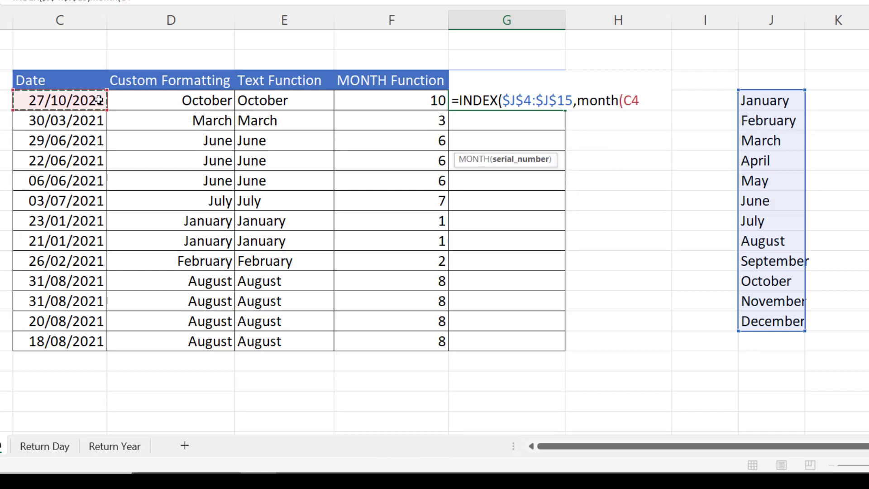
{"action": "type", "text": "))"}
{"action": "key", "text": "Return"}
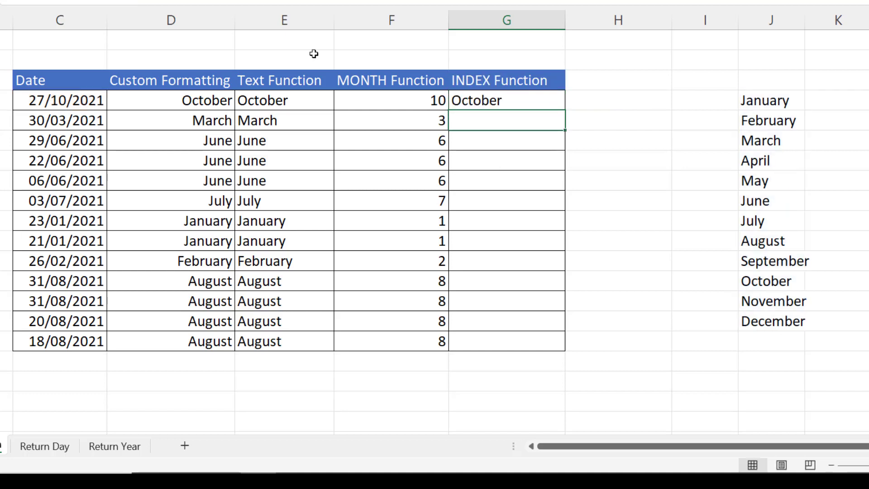
Step: Copy the INDEX formula down the column and check the June and January results
{"action": "left_click", "coordinate": [544, 105]}
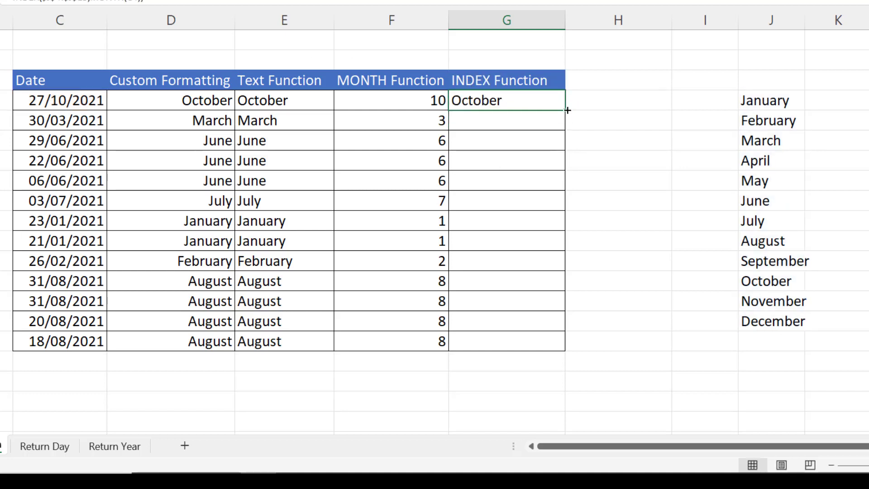
{"action": "double_click", "coordinate": [567, 110]}
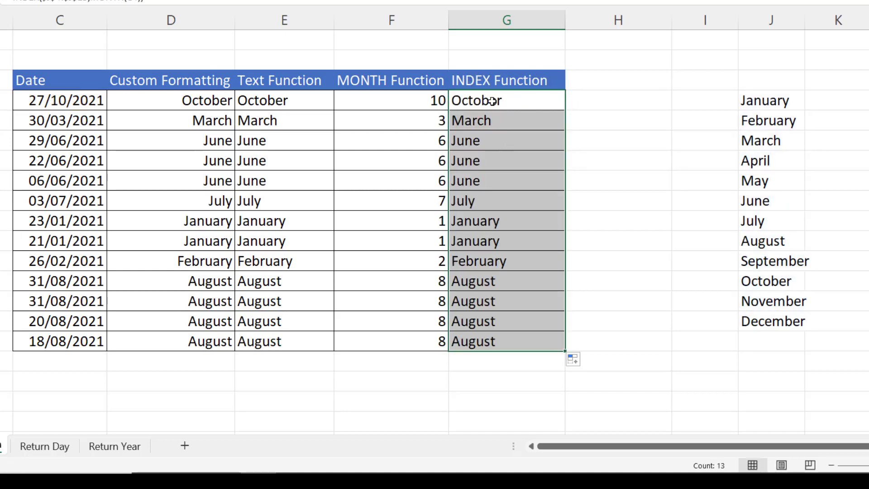
{"action": "left_click", "coordinate": [618, 220]}
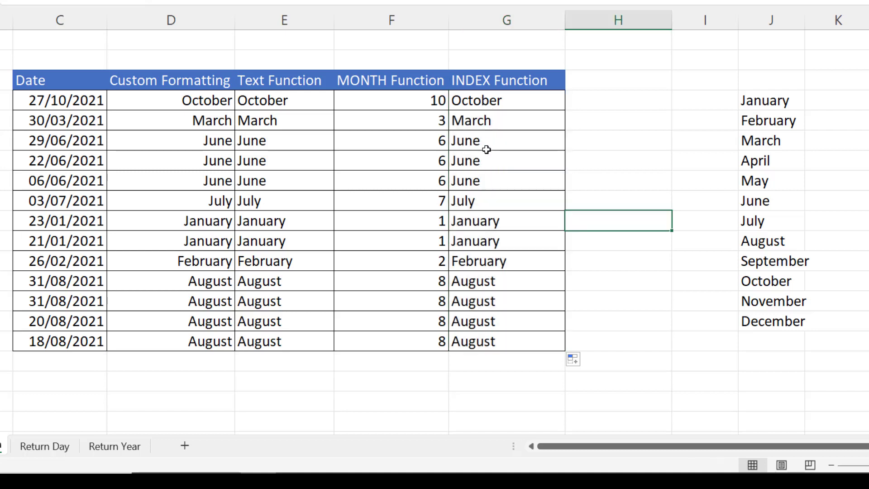
{"action": "left_click", "coordinate": [483, 162]}
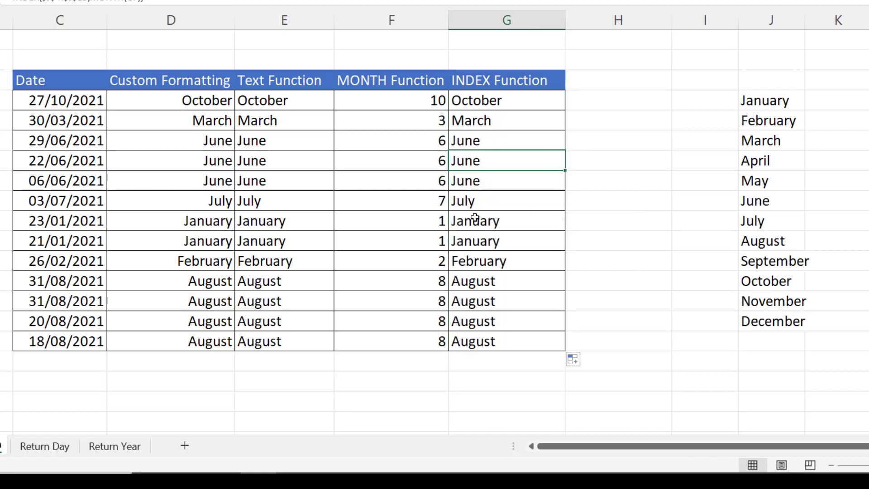
{"action": "left_click", "coordinate": [477, 242]}
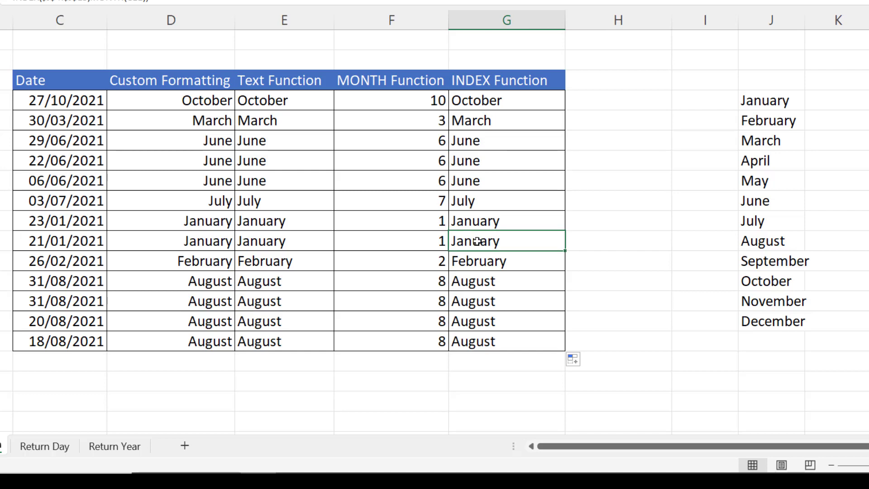
Step: Sort the table A to Z by the INDEX month names
{"action": "right_click", "coordinate": [477, 241]}
{"action": "left_click", "coordinate": [477, 241]}
{"action": "right_click", "coordinate": [478, 241]}
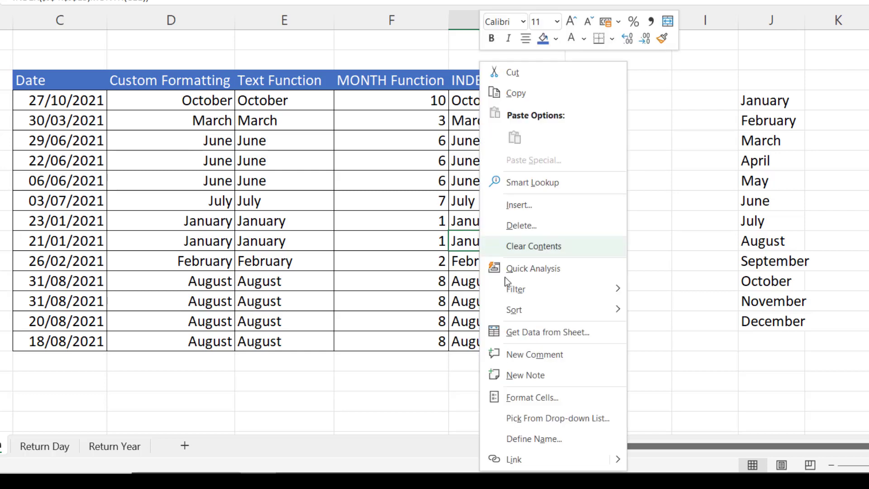
{"action": "mouse_move", "coordinate": [520, 317]}
{"action": "left_click", "coordinate": [640, 311]}
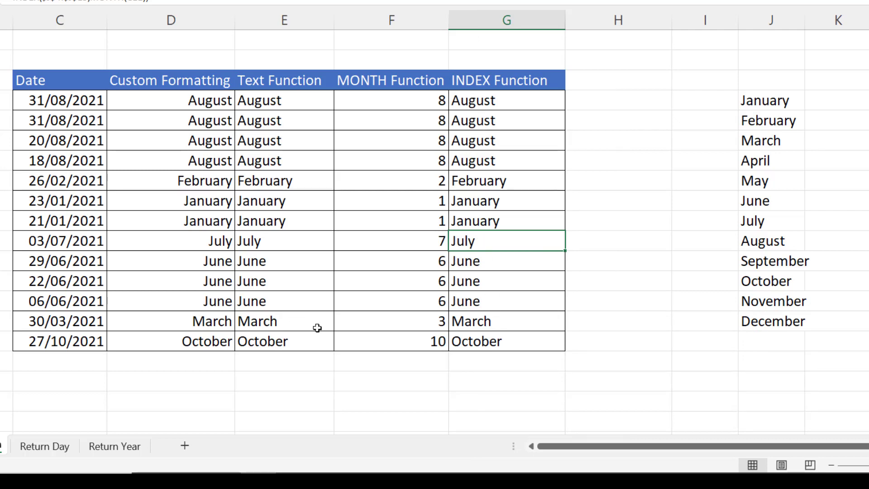
Step: On the Return Day sheet, fill the Custom Formatting column with references to the dates
{"action": "left_click", "coordinate": [28, 446]}
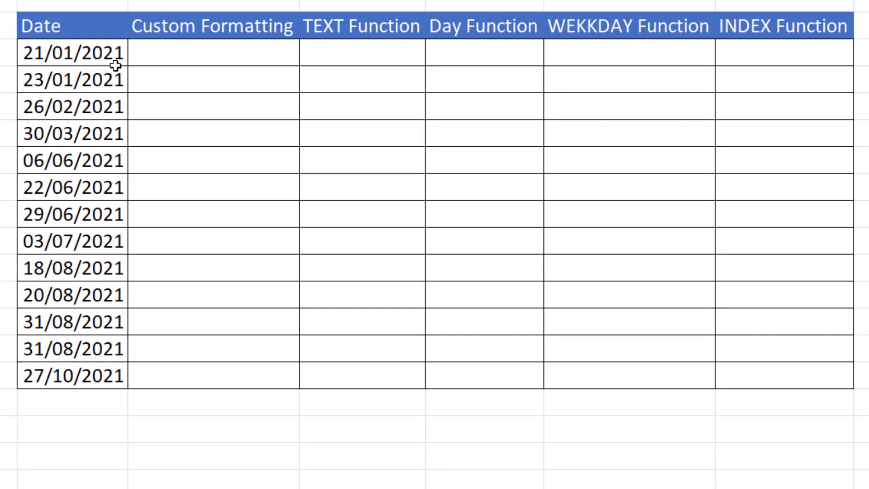
{"action": "left_click", "coordinate": [196, 57]}
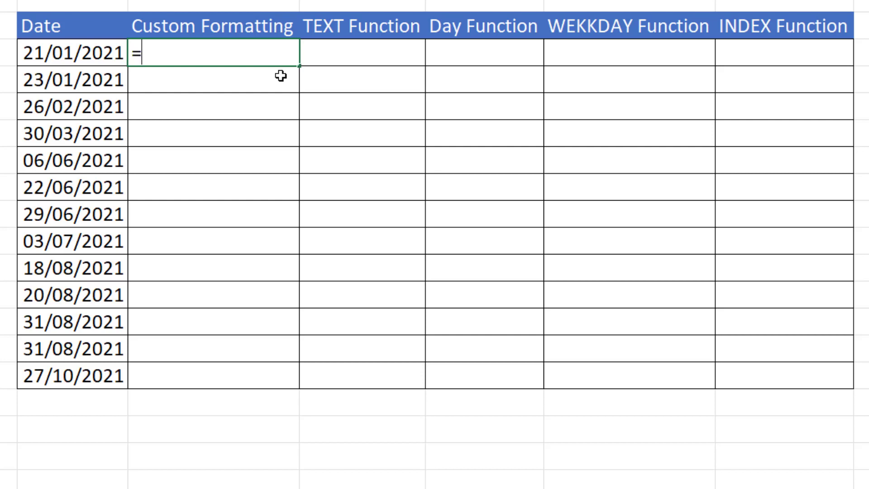
{"action": "left_click", "coordinate": [95, 53]}
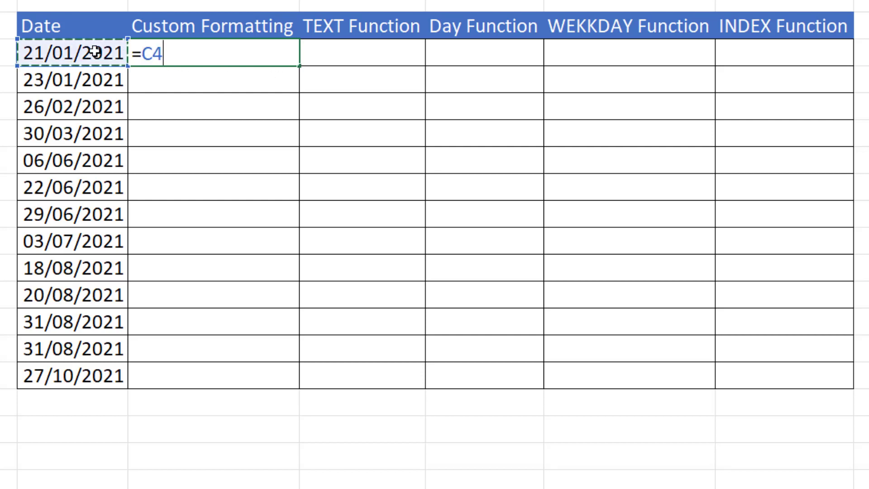
{"action": "key", "text": "Return"}
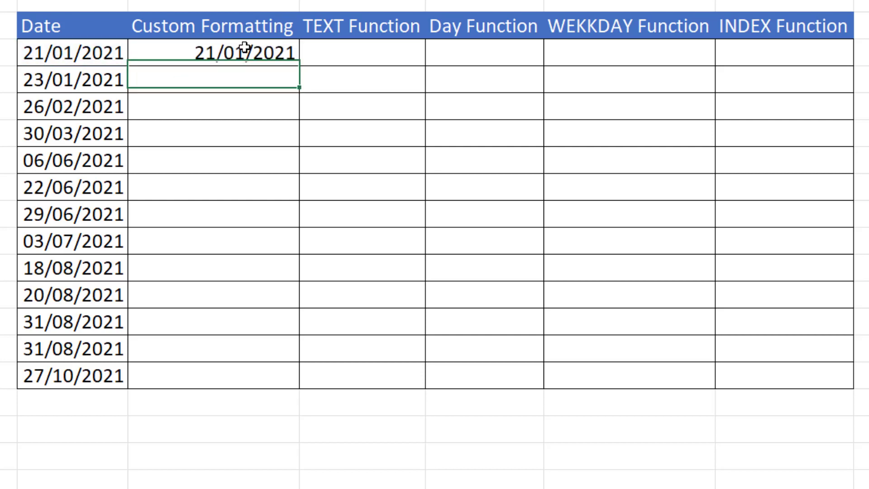
{"action": "left_click", "coordinate": [244, 47]}
{"action": "double_click", "coordinate": [300, 67]}
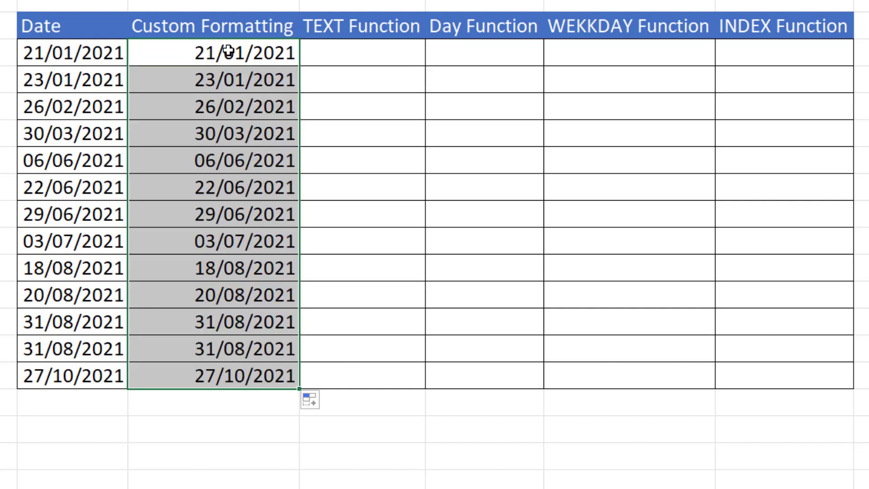
Step: Apply the custom format dddd to show full weekday names
{"action": "key", "text": "ctrl+1"}
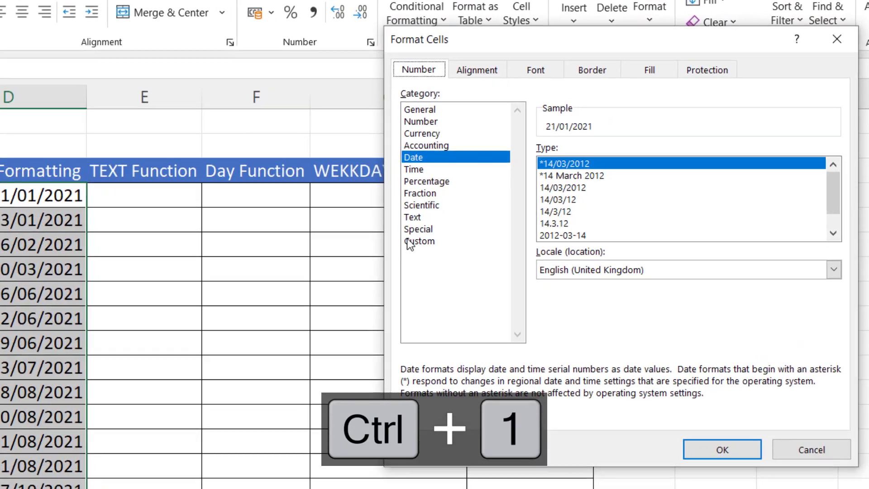
{"action": "left_click", "coordinate": [410, 244]}
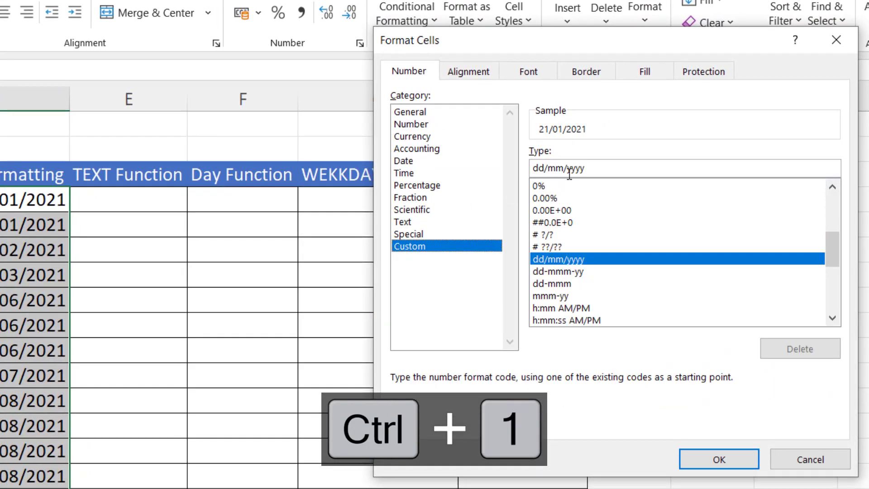
{"action": "left_click_drag", "start_coordinate": [592, 169], "coordinate": [512, 173]}
{"action": "key", "text": "BackSpace"}
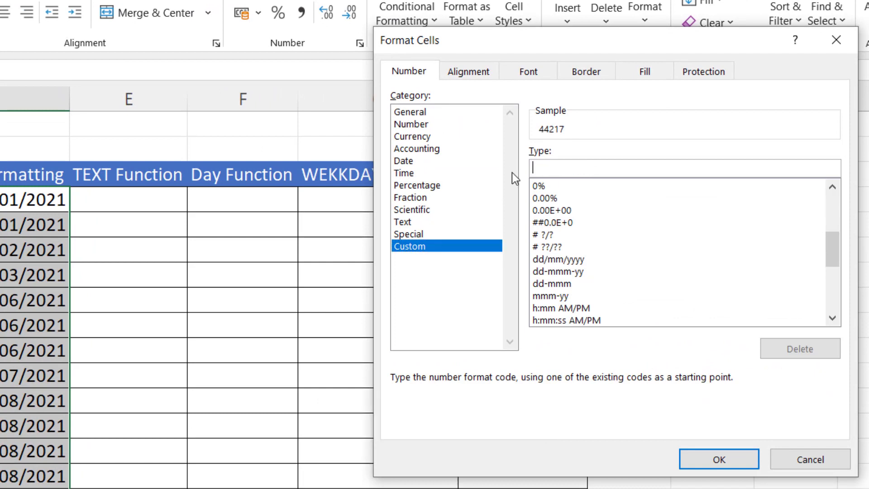
{"action": "type", "text": "dddd"}
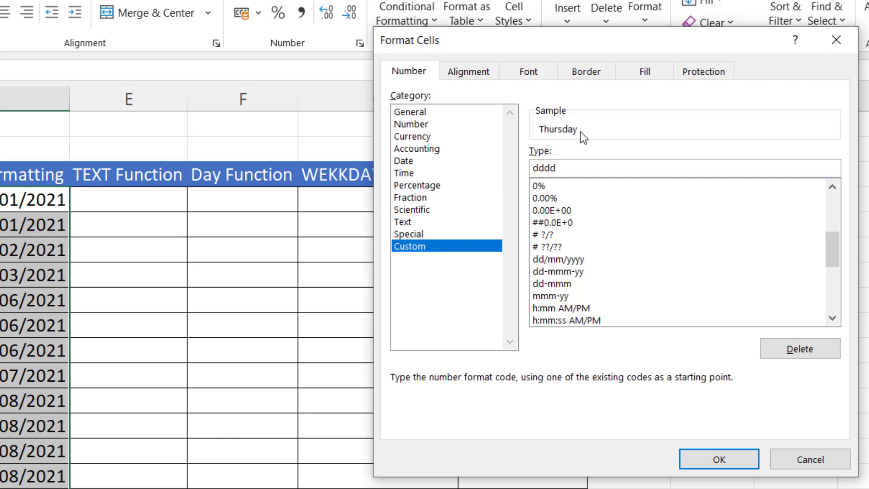
{"action": "left_click", "coordinate": [710, 458]}
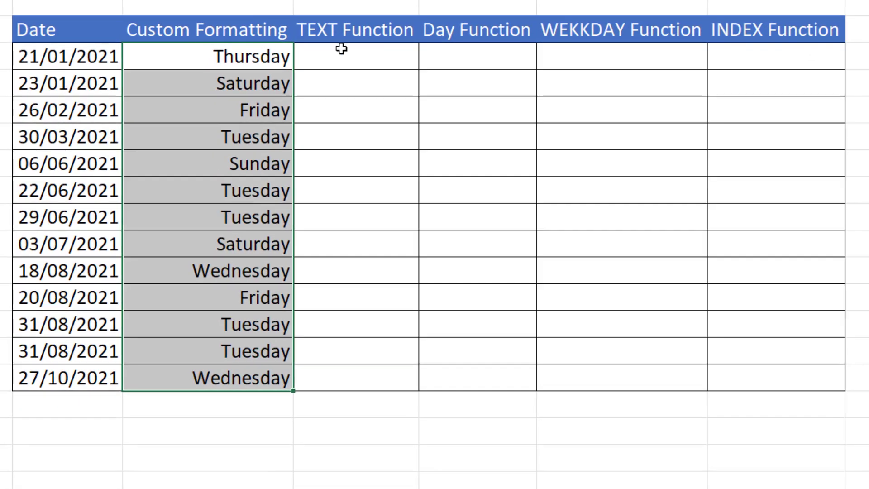
Step: Enter =TEXT(C4,"dddd") in E4 and copy it down to row 16
{"action": "left_click", "coordinate": [342, 52]}
{"action": "type", "text": "=te"}
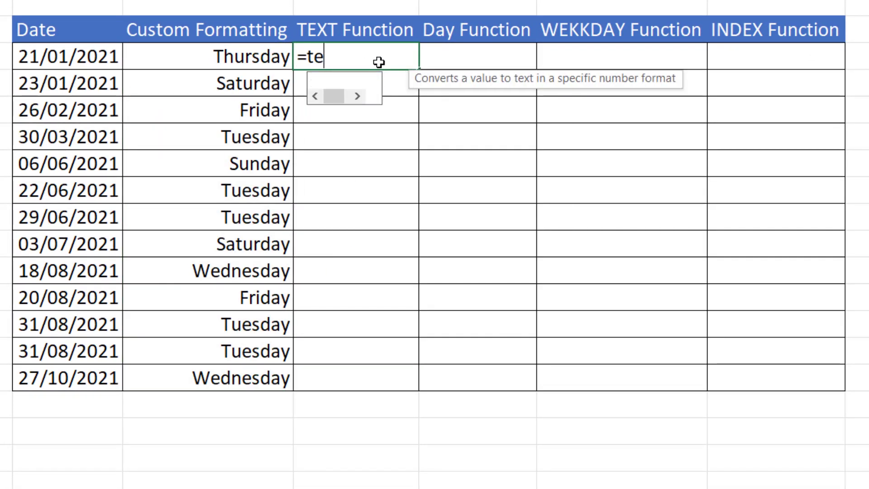
{"action": "type", "text": "xt("}
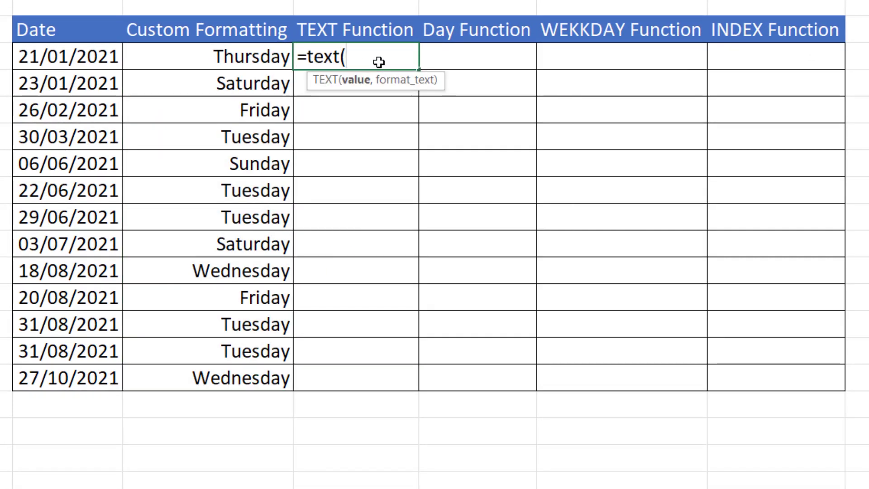
{"action": "left_click", "coordinate": [77, 55]}
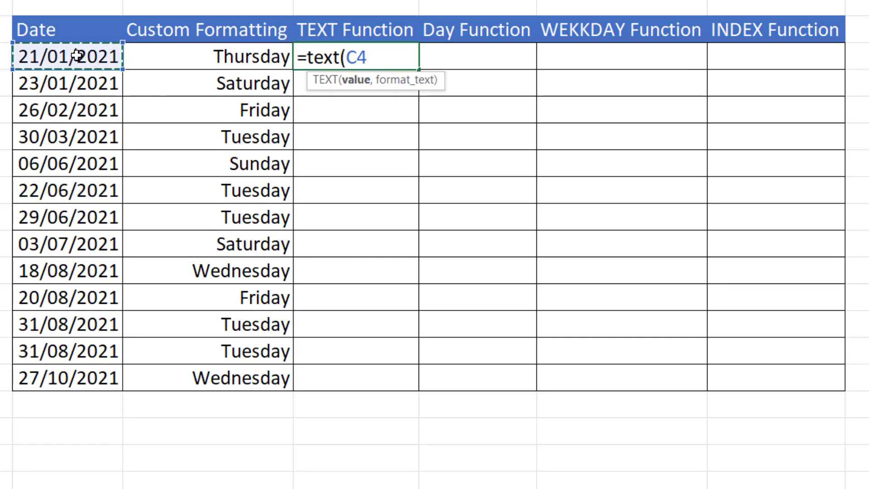
{"action": "type", "text": ","}
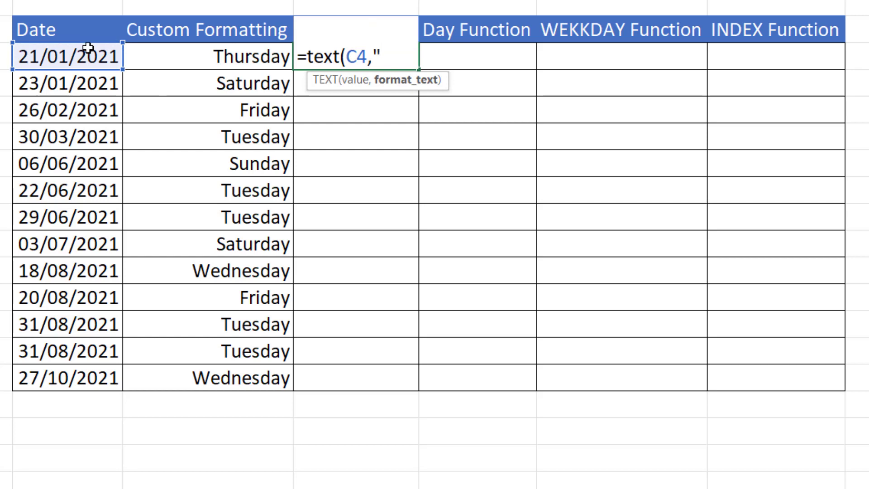
{"action": "type", "text": "\"dddd"}
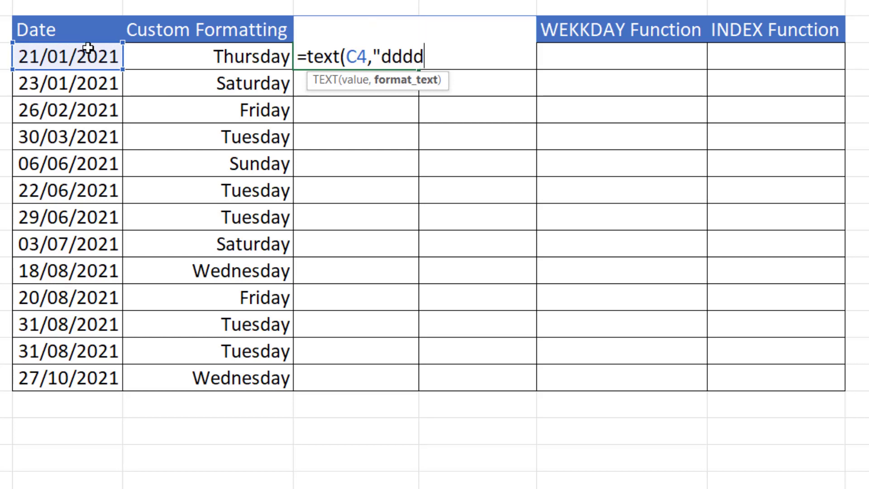
{"action": "type", "text": "\")"}
{"action": "key", "text": "Return"}
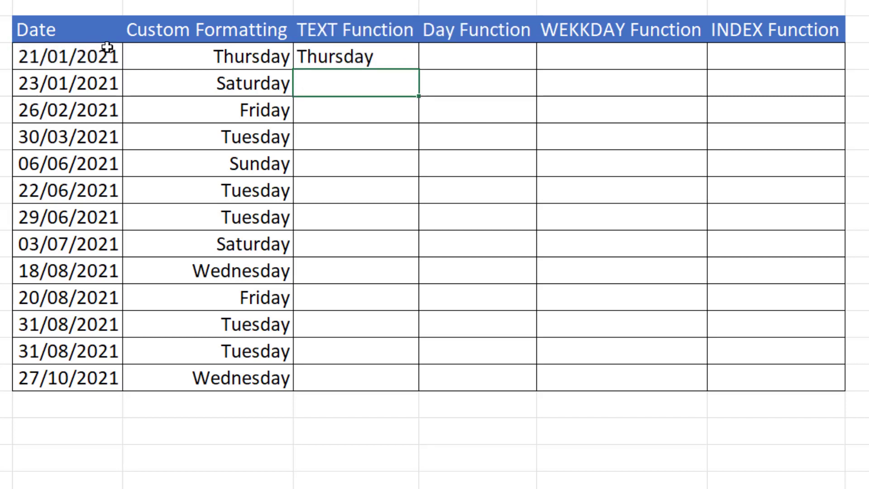
{"action": "left_click", "coordinate": [343, 57]}
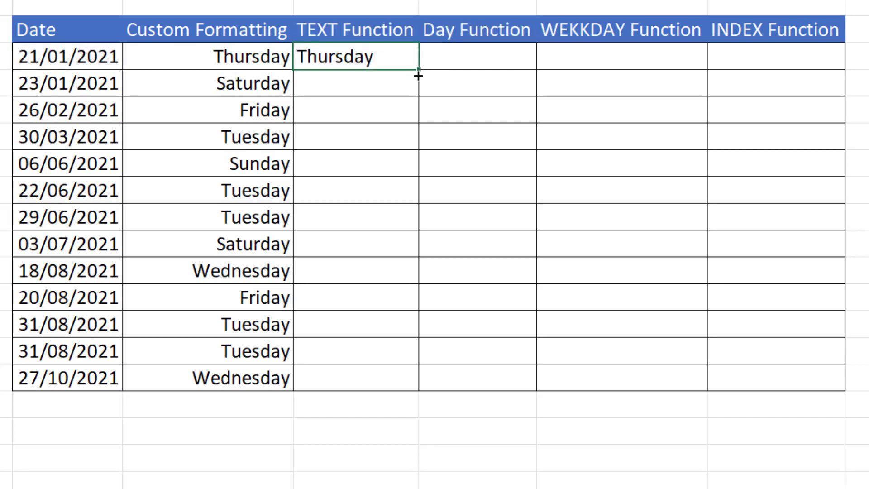
{"action": "left_click_drag", "start_coordinate": [411, 96], "coordinate": [410, 393]}
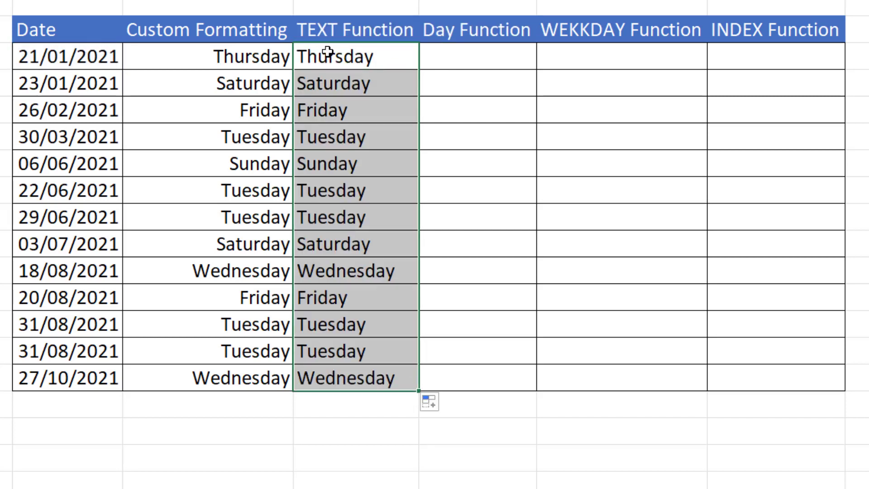
Step: Enter =DAY(C4) in F4 and copy it down to row 16 to get day-of-month numbers
{"action": "left_click", "coordinate": [475, 60]}
{"action": "type", "text": "=day"}
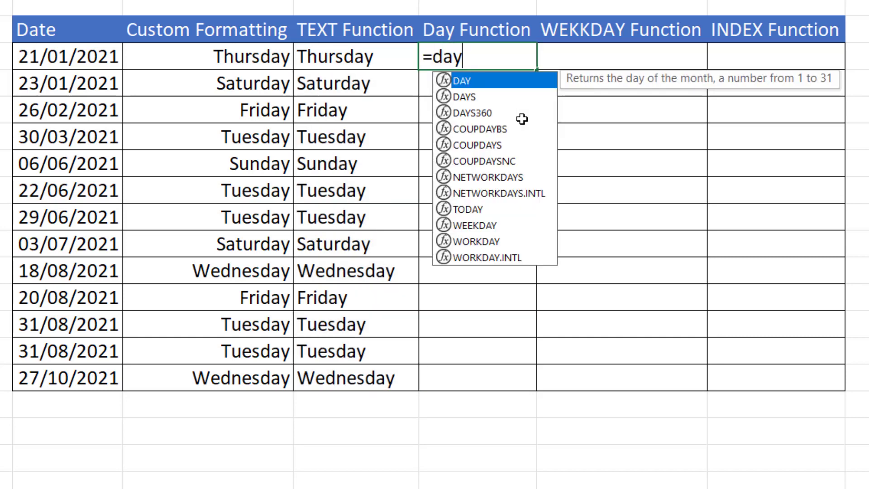
{"action": "type", "text": "("}
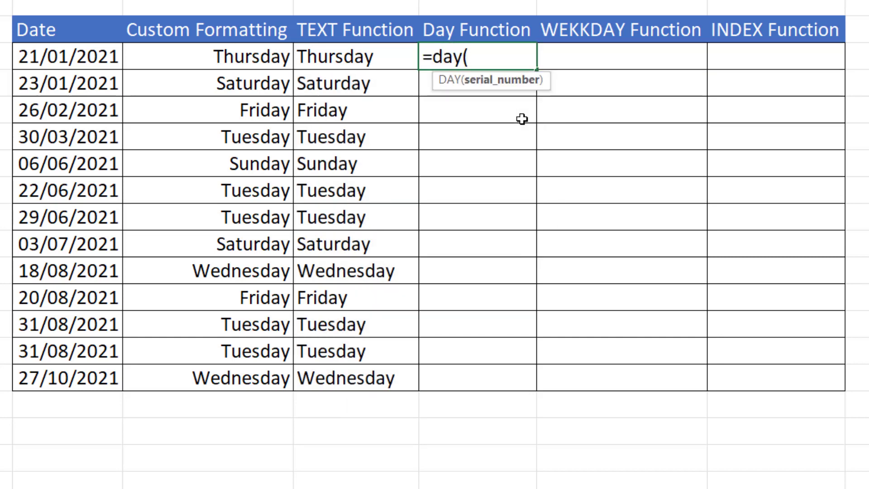
{"action": "left_click", "coordinate": [49, 56]}
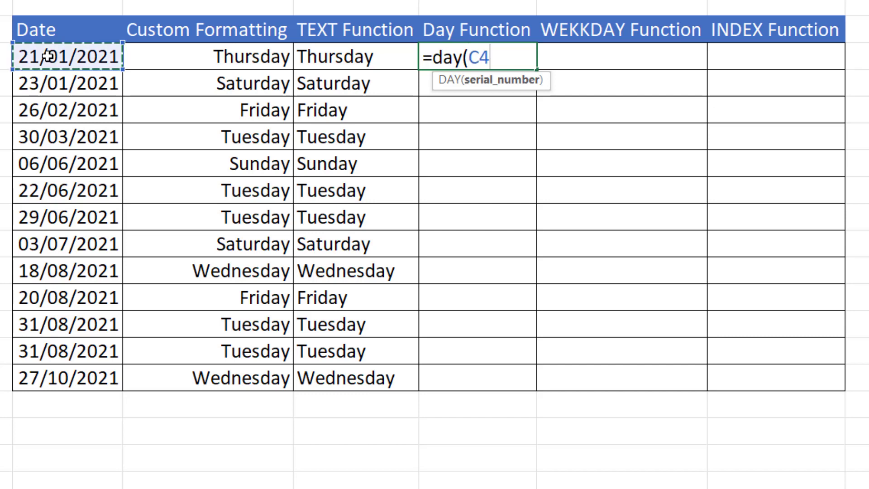
{"action": "type", "text": ")"}
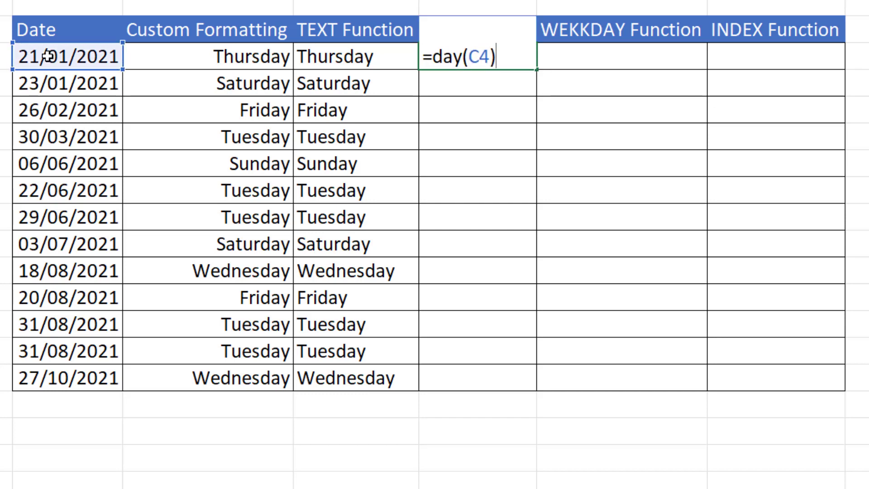
{"action": "key", "text": "Return"}
{"action": "left_click", "coordinate": [507, 54]}
{"action": "left_click_drag", "start_coordinate": [532, 98], "coordinate": [524, 392]}
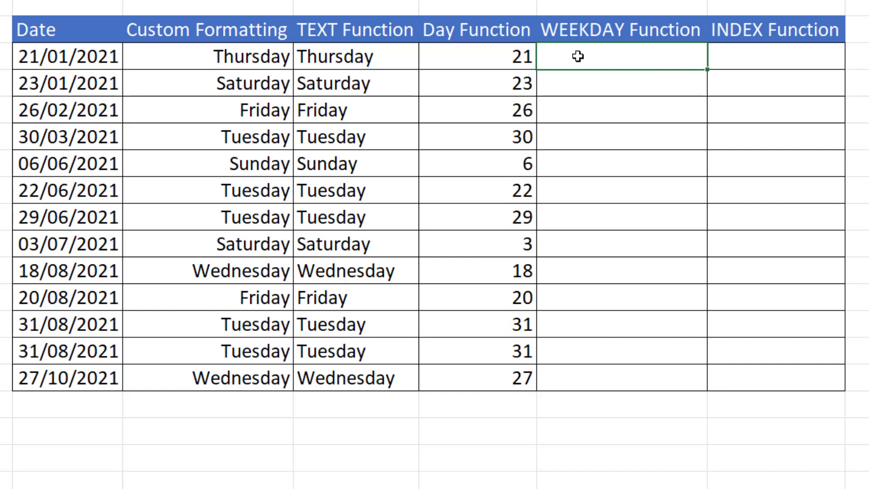
Step: Enter =WEEKDAY(C4,11) in G4, with return type 11 (Monday as 1), and copy it down
{"action": "type", "text": "=we"}
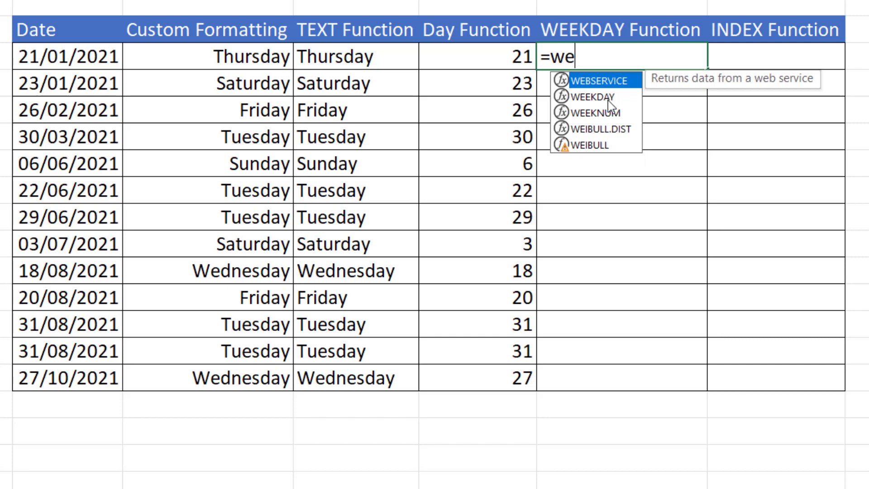
{"action": "double_click", "coordinate": [607, 97]}
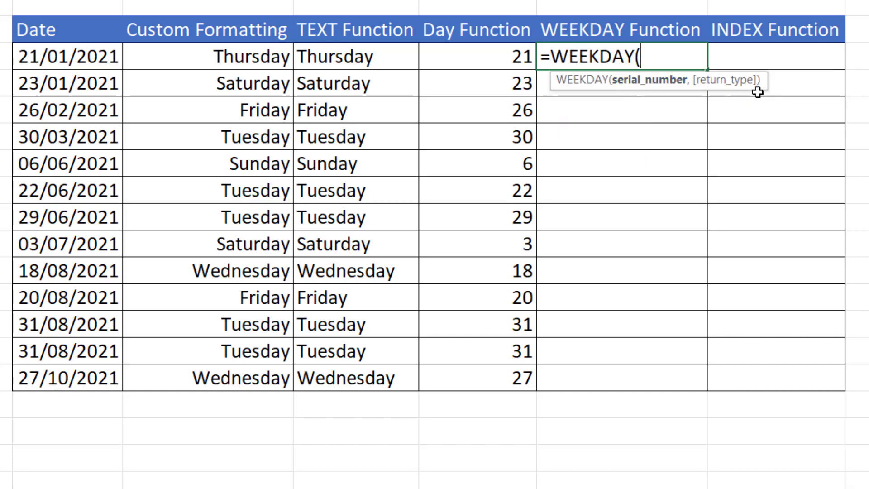
{"action": "left_click", "coordinate": [91, 56]}
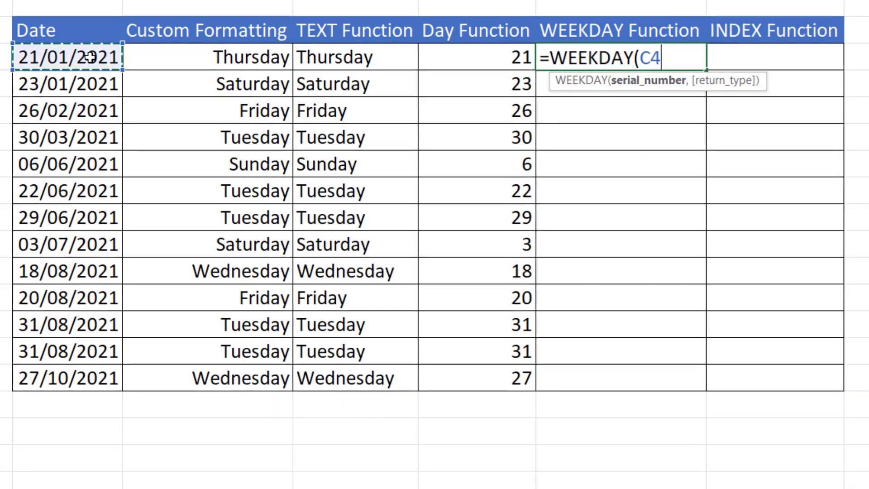
{"action": "type", "text": ","}
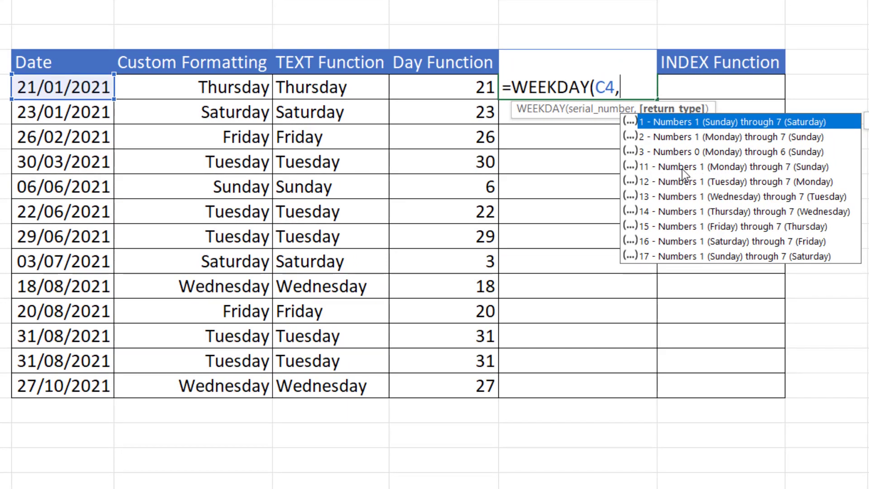
{"action": "double_click", "coordinate": [640, 168]}
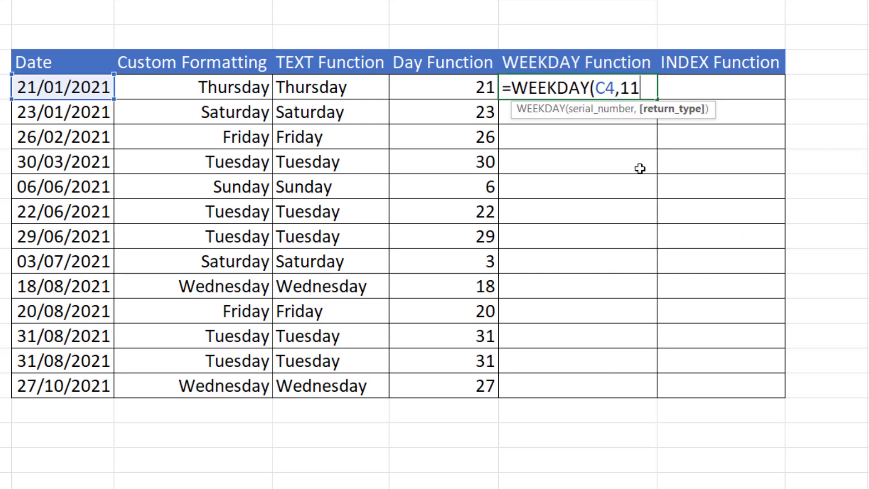
{"action": "type", "text": ")"}
{"action": "key", "text": "ctrl+Return"}
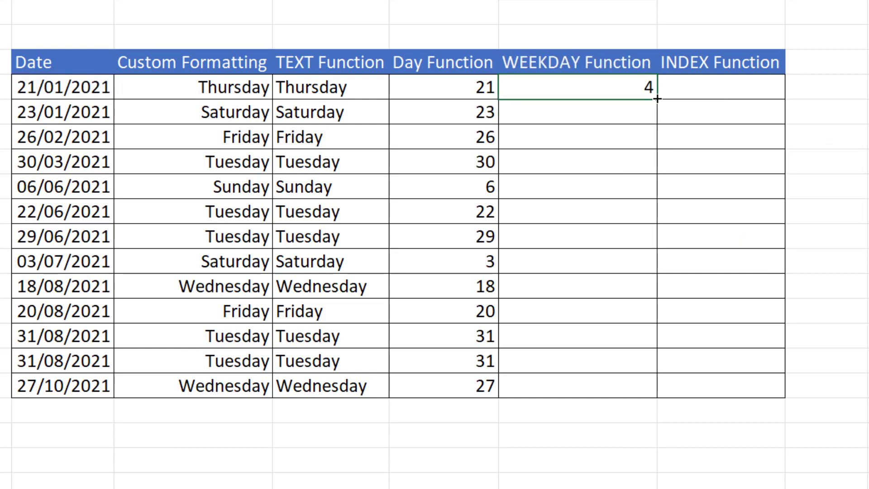
{"action": "left_click_drag", "start_coordinate": [656, 98], "coordinate": [666, 394]}
{"action": "left_click", "coordinate": [724, 91]}
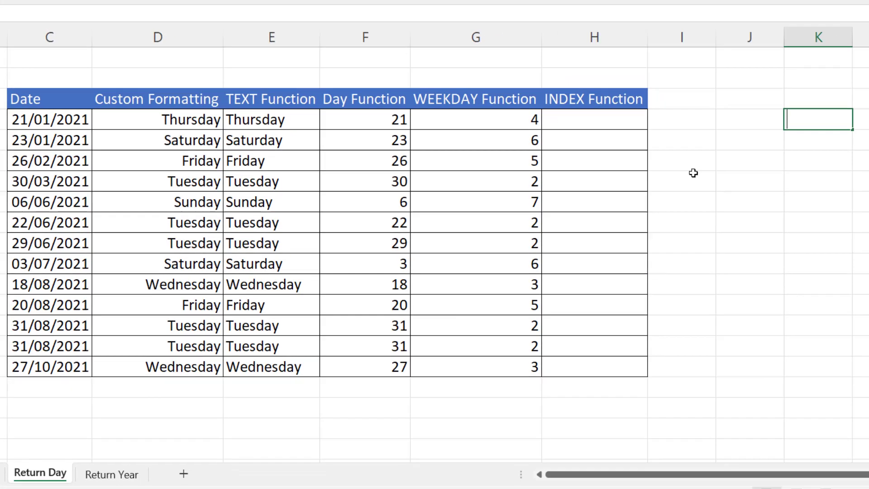
Step: Type Monday in K4 and autofill down to K10 to list Monday through Sunday
{"action": "type", "text": "Monda"}
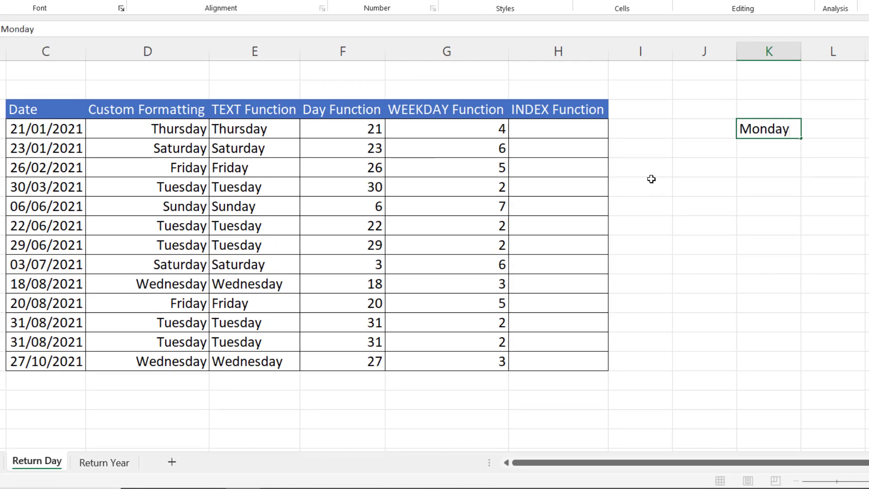
{"action": "type", "text": "y"}
{"action": "key", "text": "Return"}
{"action": "left_click", "coordinate": [776, 127]}
{"action": "left_click_drag", "start_coordinate": [801, 138], "coordinate": [797, 257]}
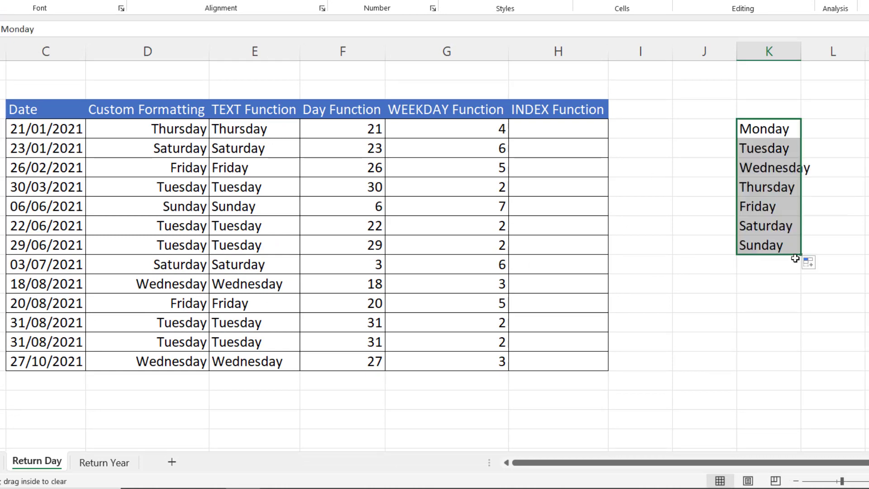
Step: Enter =INDEX($K$4:$K$10,WEEKDAY(C4,11)) in H4 and copy it down the column to show weekday names
{"action": "left_click", "coordinate": [547, 136]}
{"action": "type", "text": "=index"}
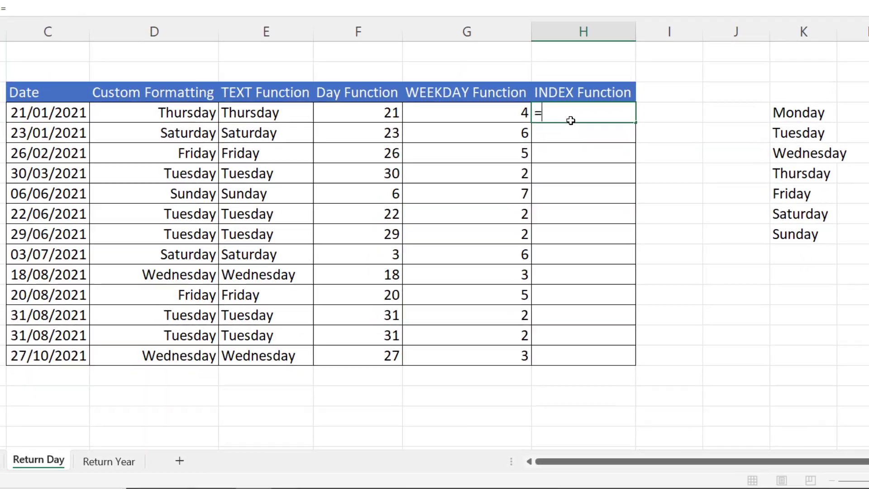
{"action": "type", "text": "("}
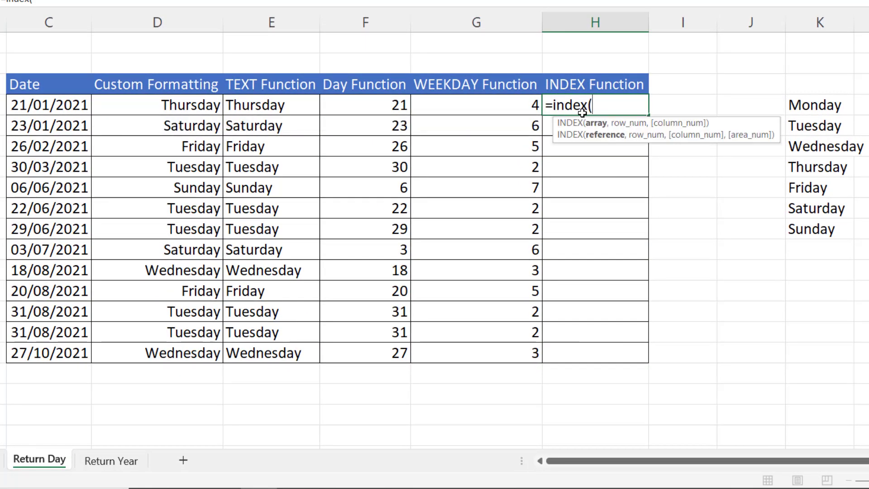
{"action": "left_click_drag", "start_coordinate": [828, 107], "coordinate": [821, 227]}
{"action": "left_click_drag", "start_coordinate": [727, 107], "coordinate": [729, 147]}
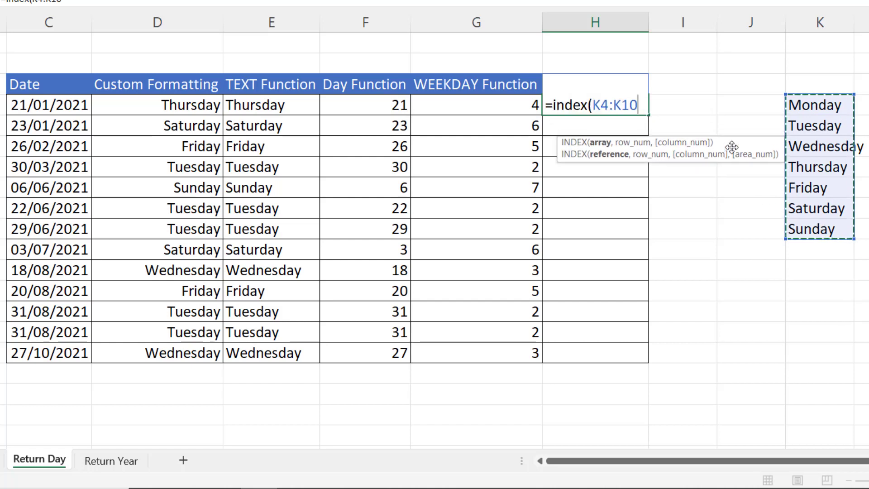
{"action": "key", "text": "F4"}
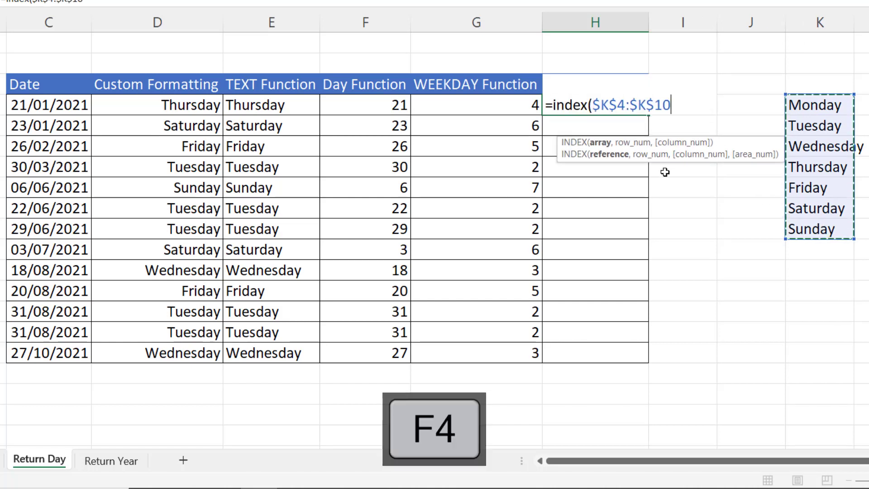
{"action": "type", "text": ","}
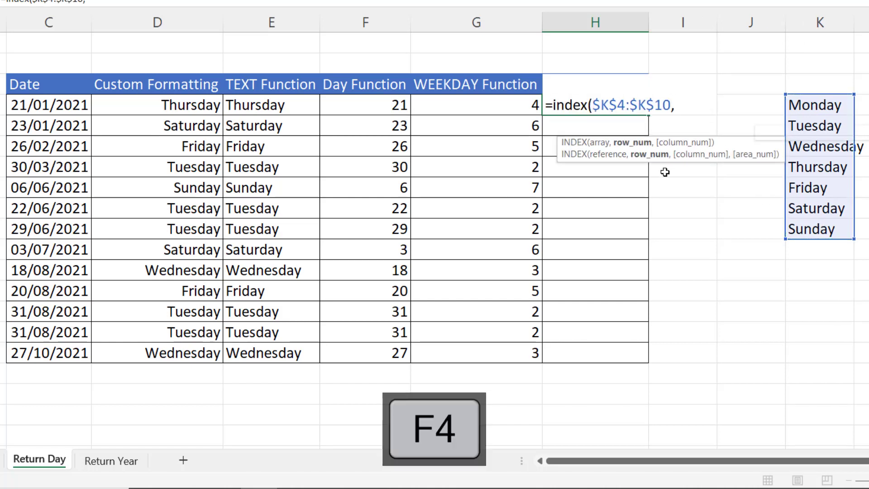
{"action": "type", "text": "week"}
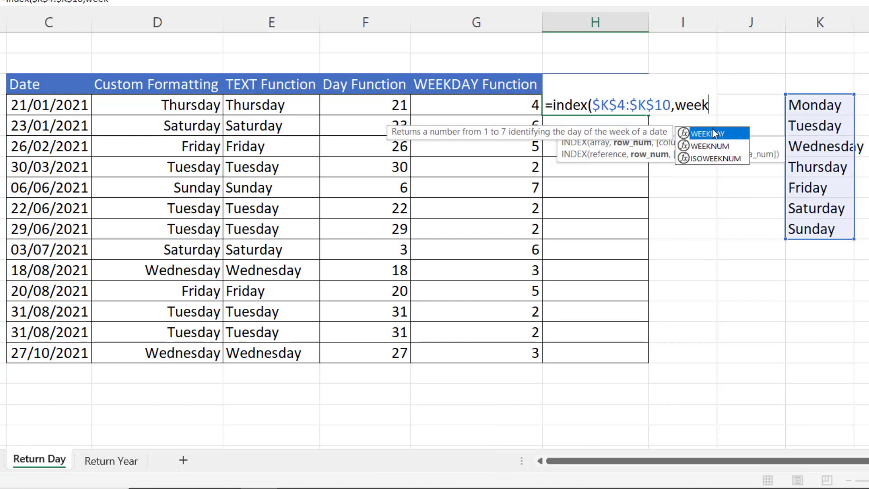
{"action": "double_click", "coordinate": [712, 133]}
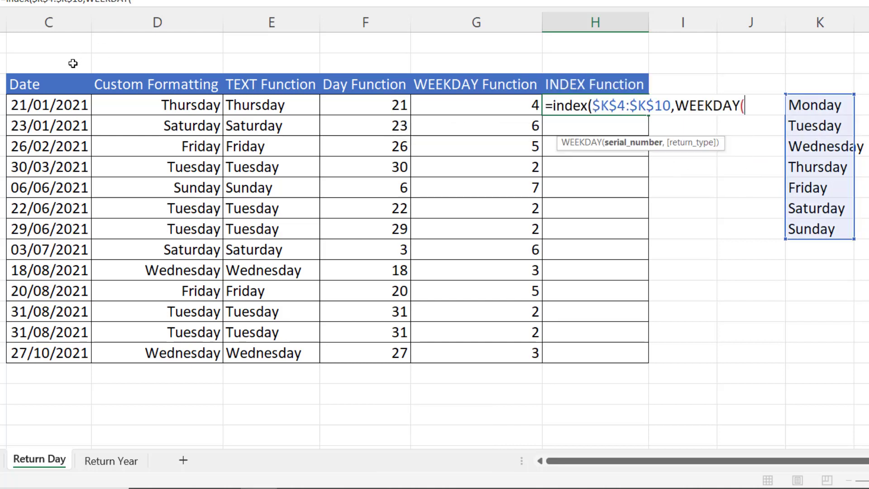
{"action": "left_click", "coordinate": [55, 104]}
{"action": "type", "text": ","}
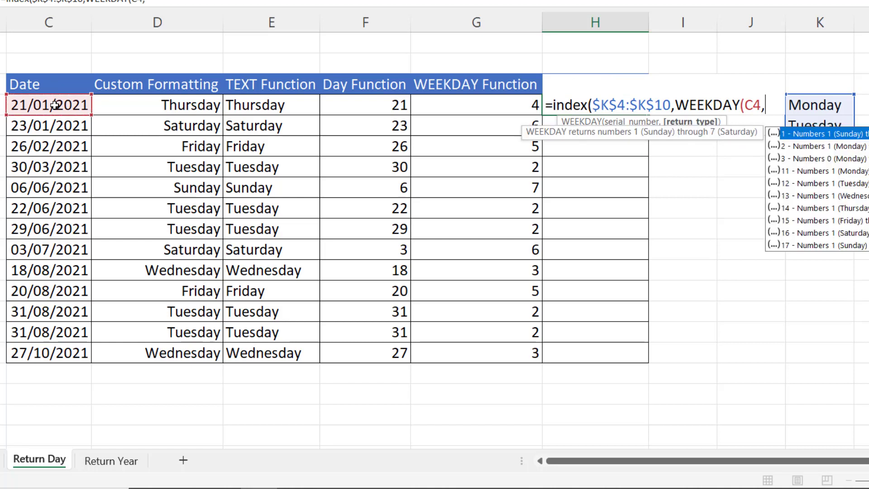
{"action": "type", "text": "11))"}
{"action": "key", "text": "Return"}
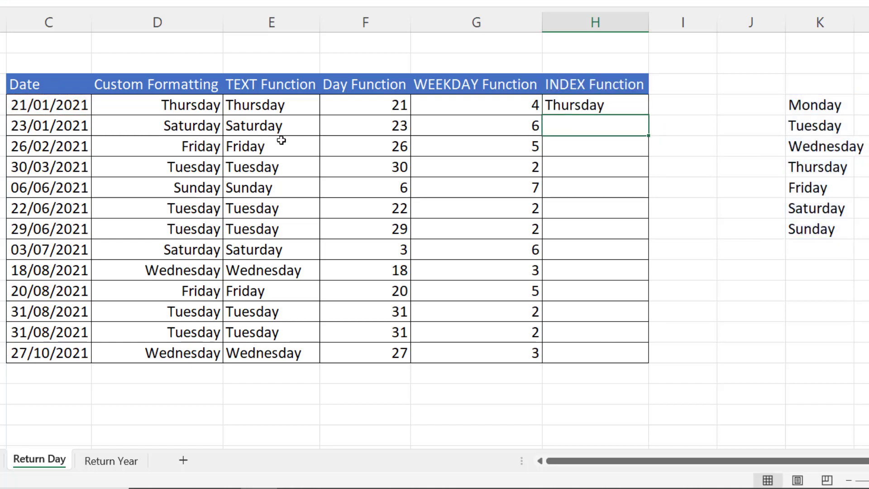
{"action": "left_click", "coordinate": [586, 105]}
{"action": "double_click", "coordinate": [648, 115]}
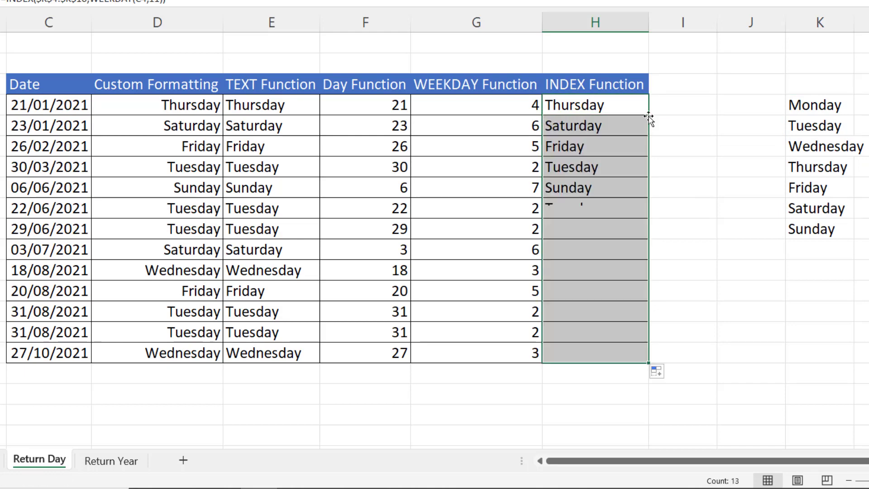
Step: On the Return Year sheet, enter =C4 in D4 and copy it down to the last row
{"action": "left_click", "coordinate": [109, 459]}
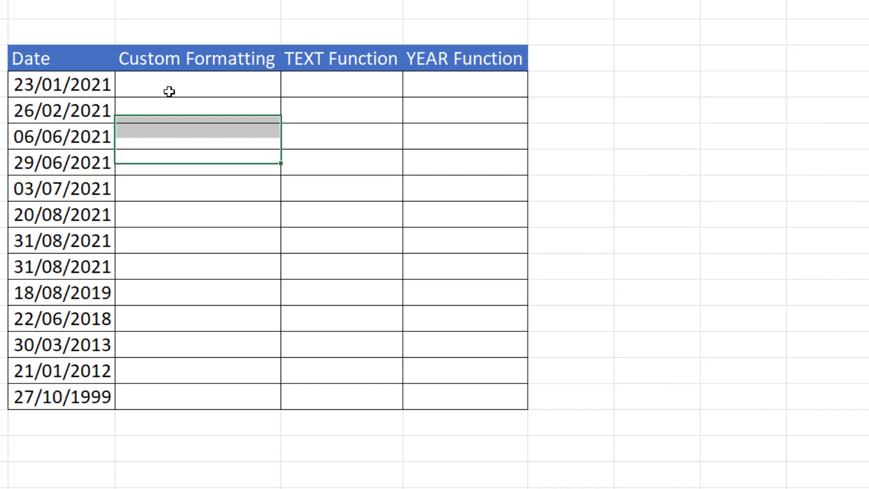
{"action": "left_click", "coordinate": [129, 105]}
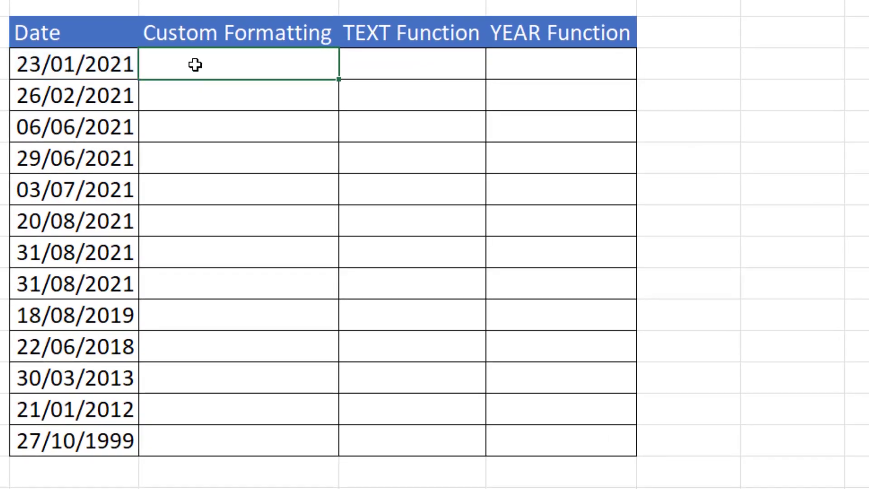
{"action": "type", "text": "="}
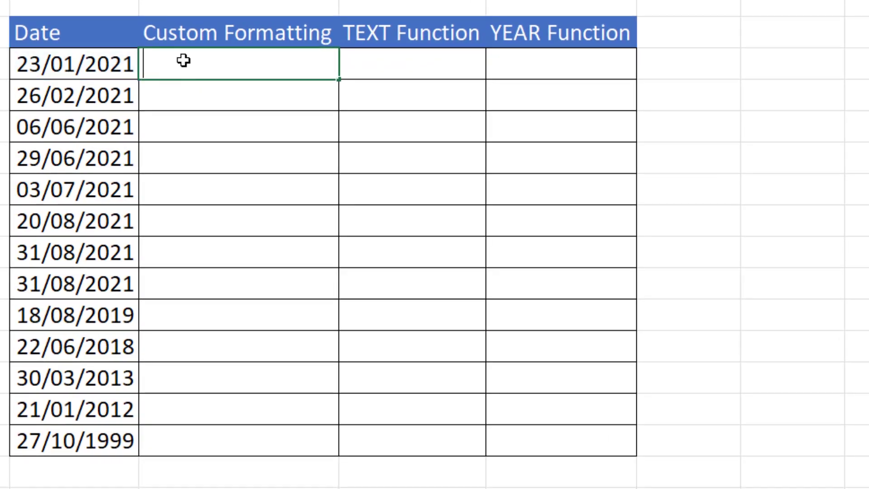
{"action": "left_click", "coordinate": [101, 73]}
{"action": "key", "text": "Return"}
{"action": "left_click", "coordinate": [219, 64]}
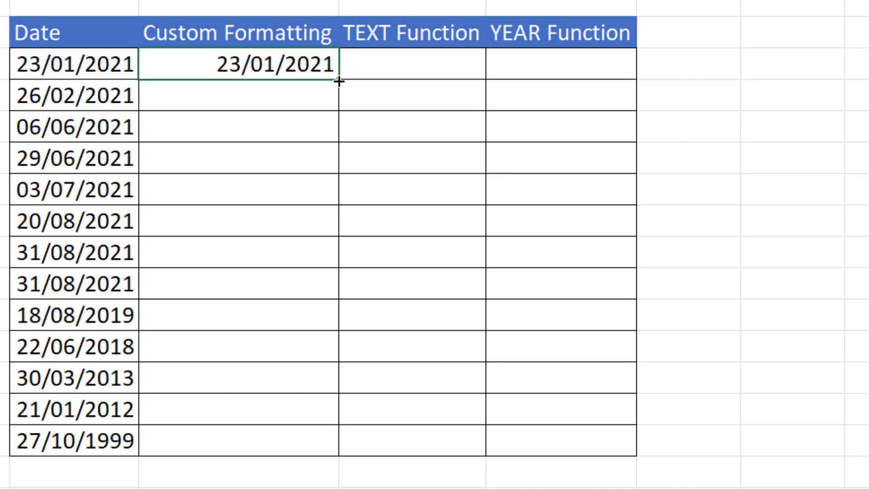
{"action": "left_click_drag", "start_coordinate": [338, 80], "coordinate": [312, 452]}
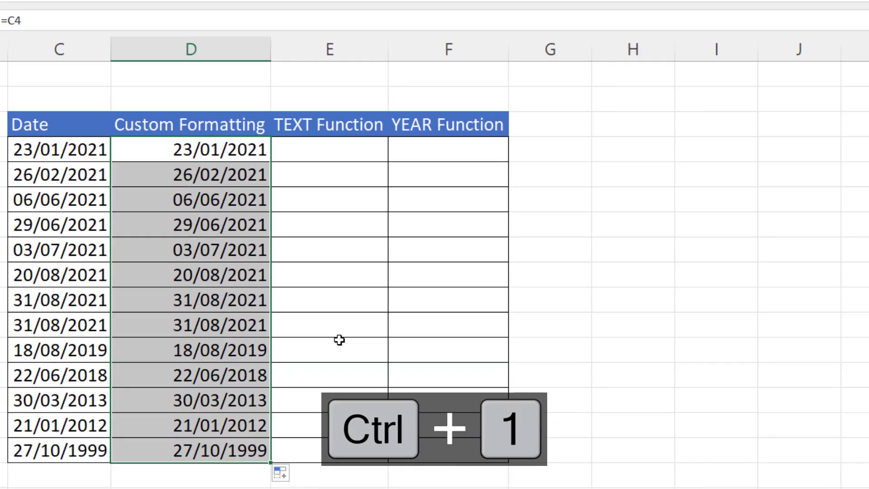
Step: Apply the custom number format yyy to those cells so they show only the year
{"action": "key", "text": "ctrl+1"}
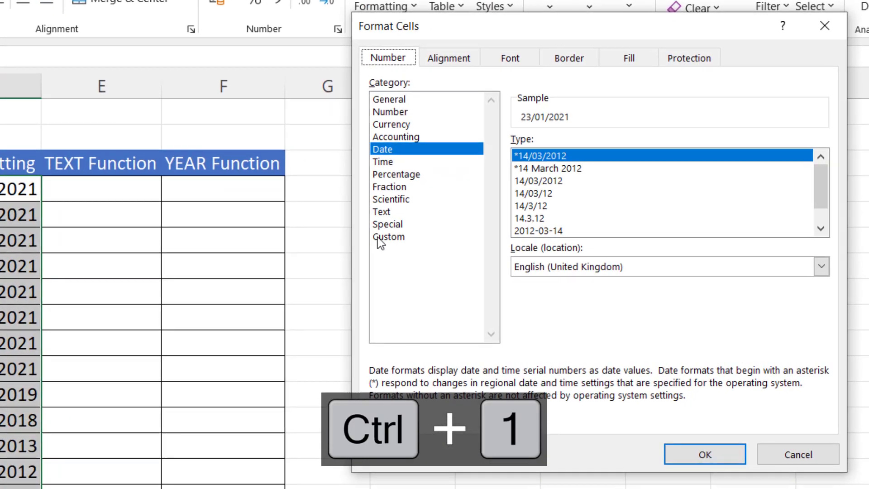
{"action": "left_click", "coordinate": [387, 237]}
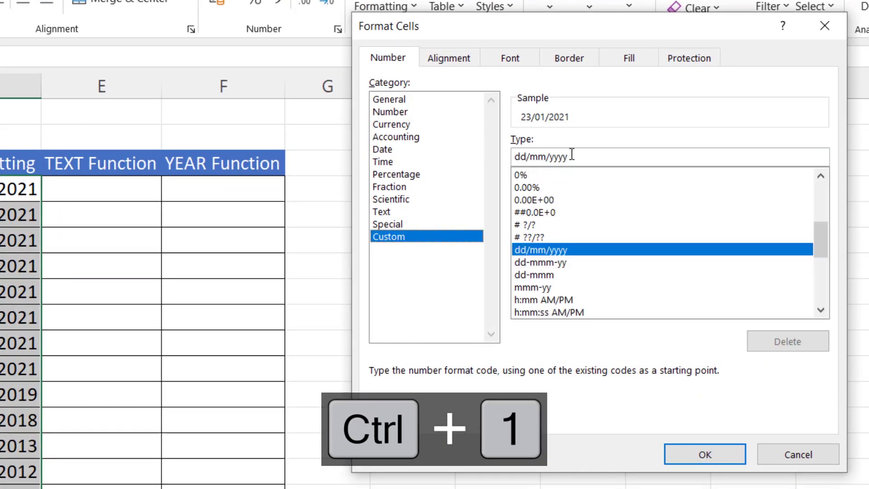
{"action": "left_click_drag", "start_coordinate": [572, 154], "coordinate": [491, 156]}
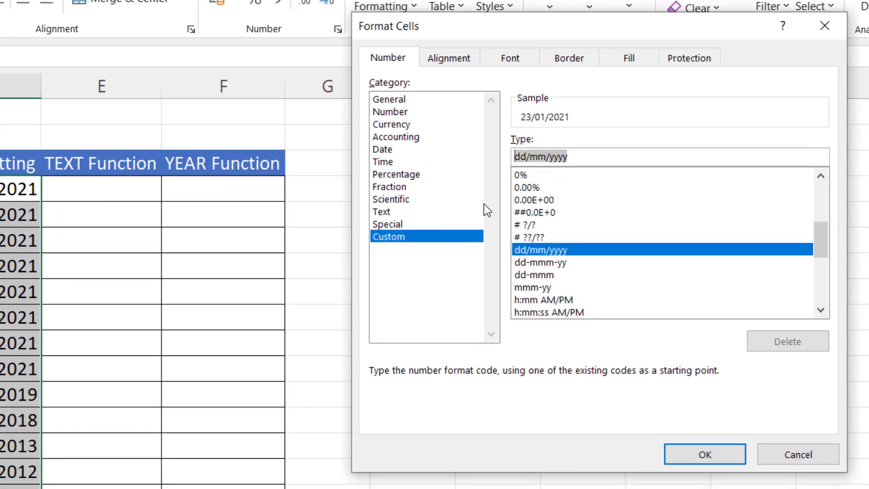
{"action": "key", "text": "BackSpace"}
{"action": "type", "text": "yyy"}
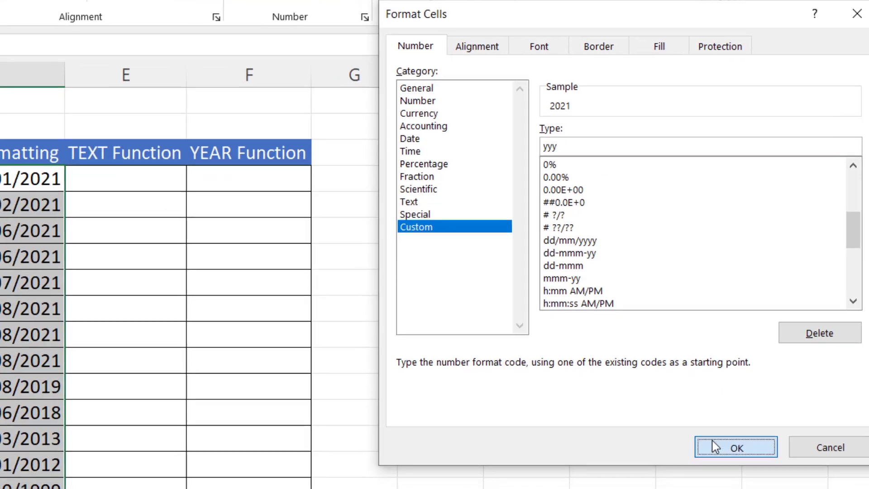
{"action": "left_click", "coordinate": [706, 454]}
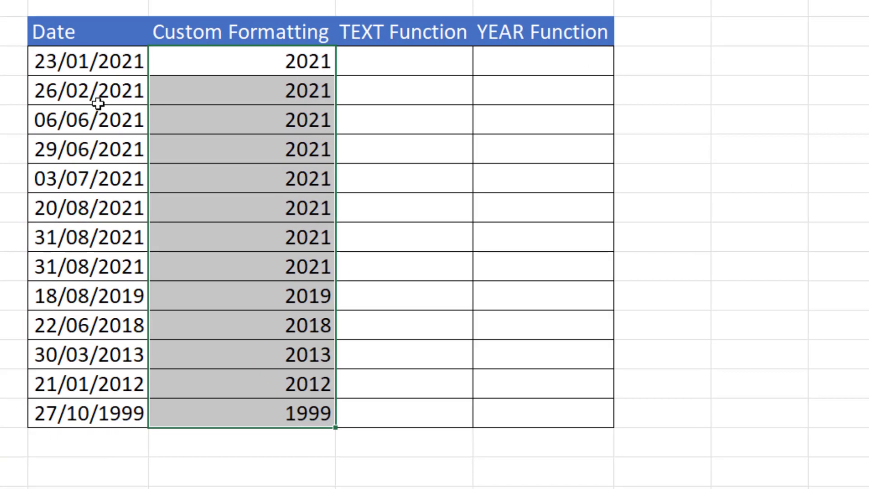
Step: Enter =TEXT(C4,"yyy") in the first TEXT Function cell and copy it down the column
{"action": "left_click", "coordinate": [411, 68]}
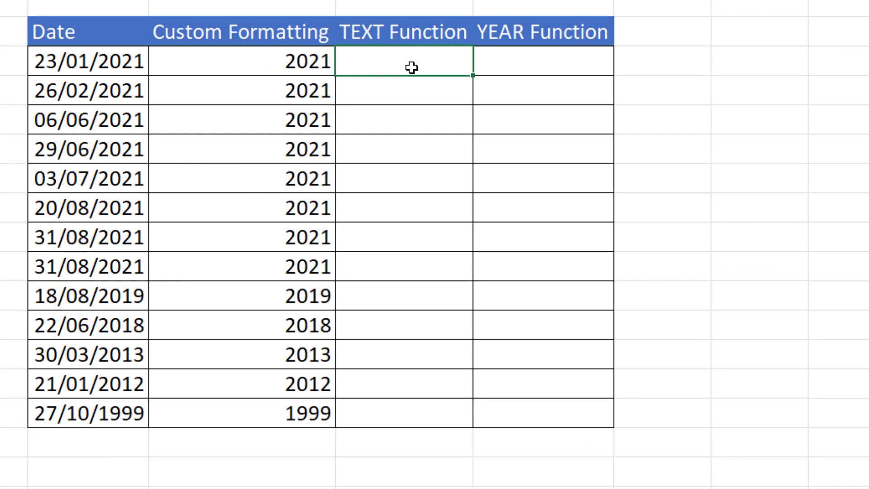
{"action": "type", "text": "=text"}
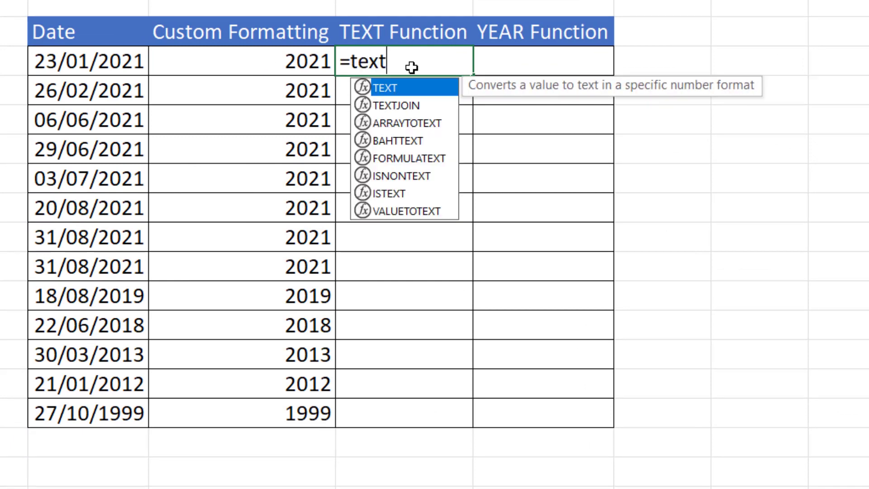
{"action": "type", "text": "("}
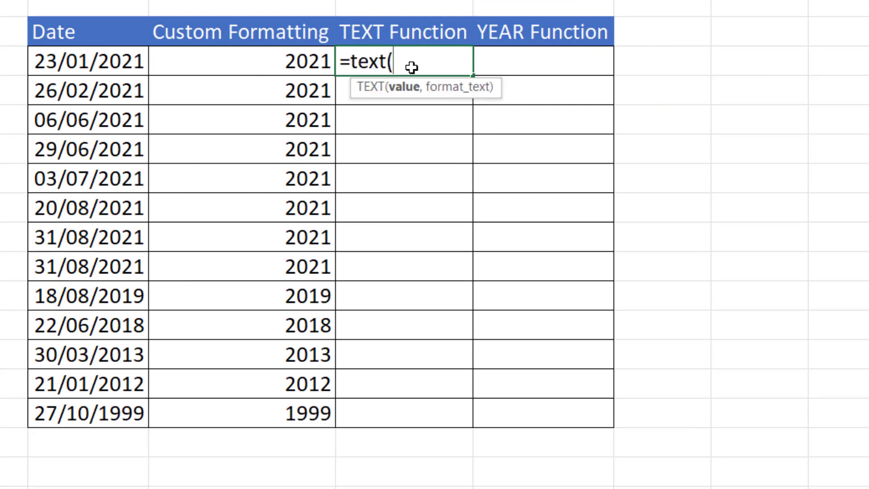
{"action": "left_click", "coordinate": [120, 66]}
{"action": "type", "text": ","}
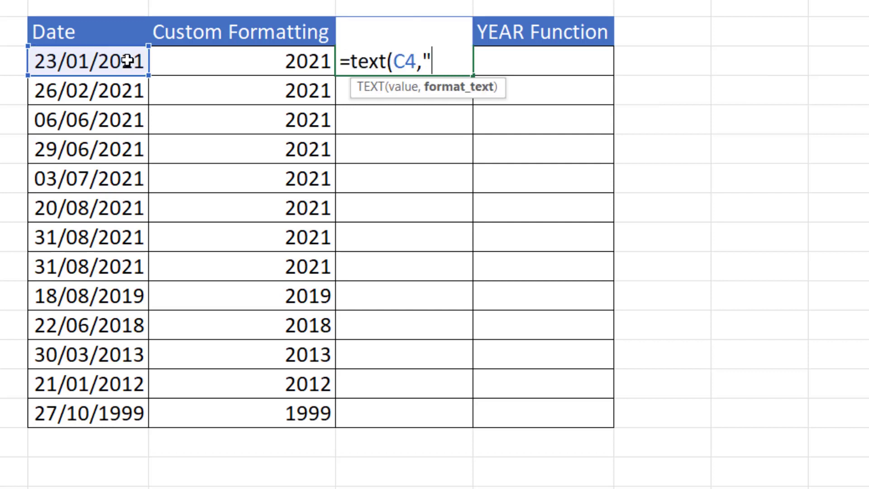
{"action": "type", "text": "\"yyy"}
{"action": "type", "text": ")"}
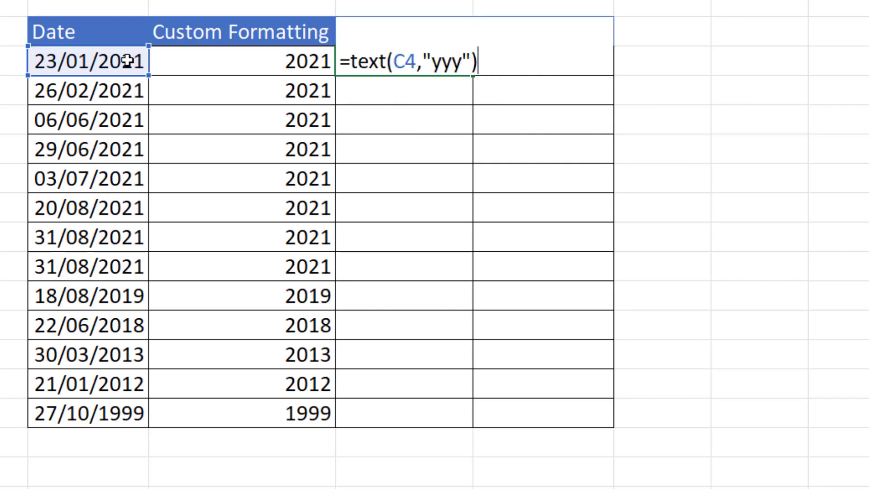
{"action": "key", "text": "Return"}
{"action": "left_click", "coordinate": [404, 63]}
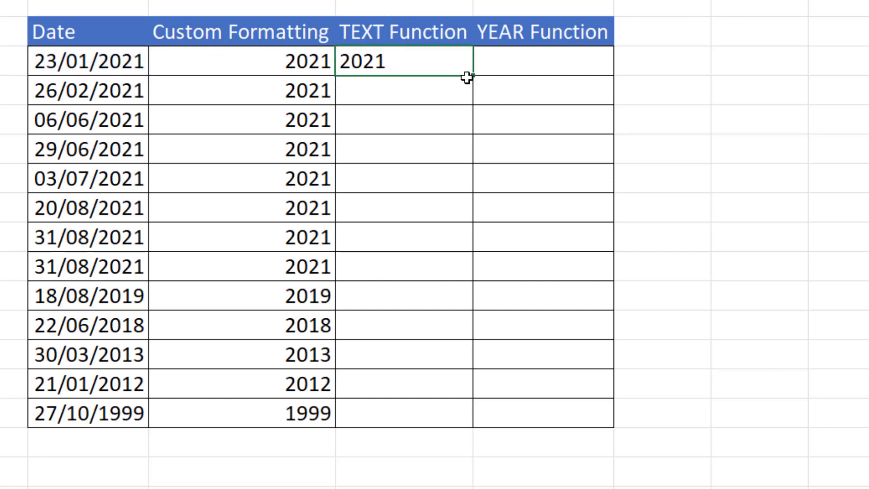
{"action": "double_click", "coordinate": [477, 75]}
Step: Enter =YEAR(C4) in the first YEAR Function cell and copy it down the column
{"action": "key", "text": "Right"}
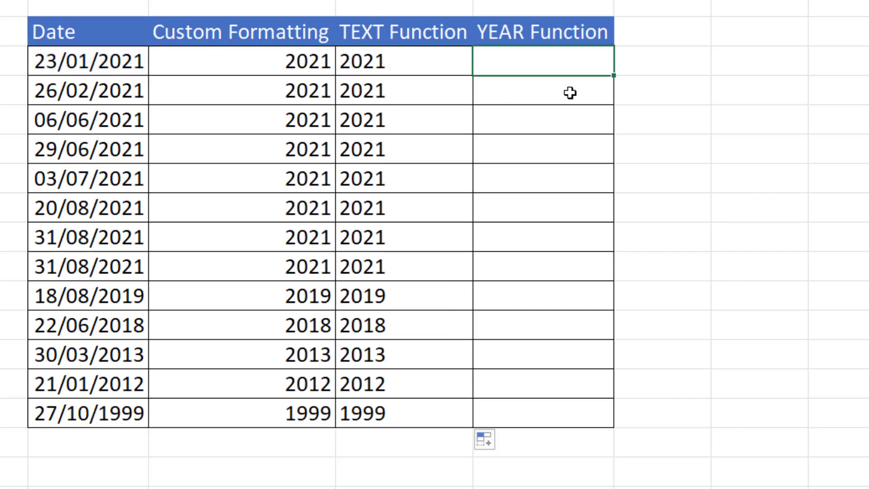
{"action": "type", "text": "=year"}
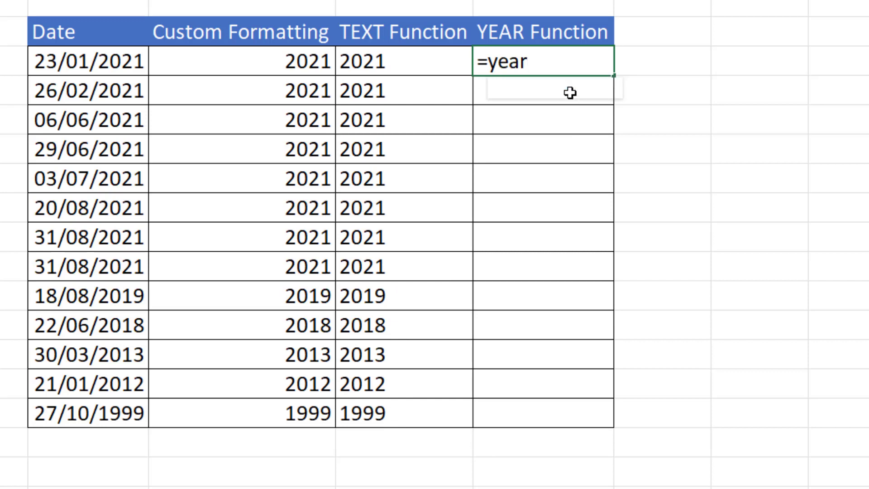
{"action": "type", "text": "("}
{"action": "left_click", "coordinate": [115, 61]}
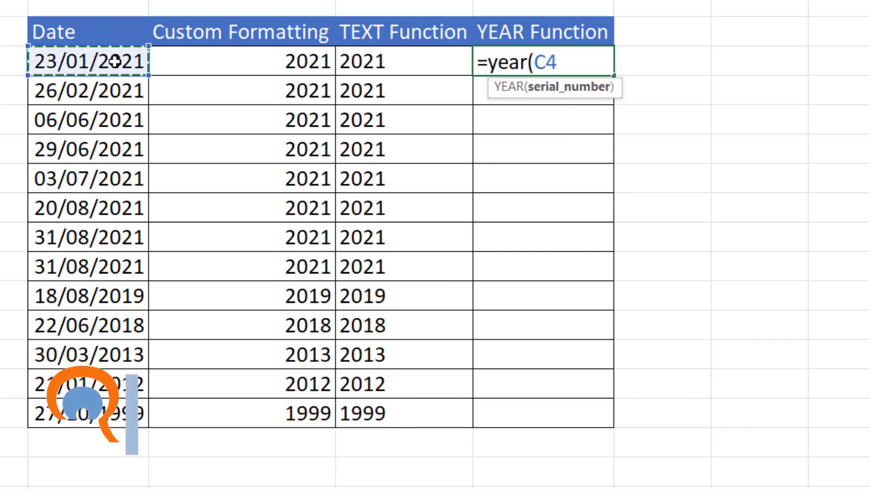
{"action": "type", "text": ")"}
{"action": "key", "text": "Return"}
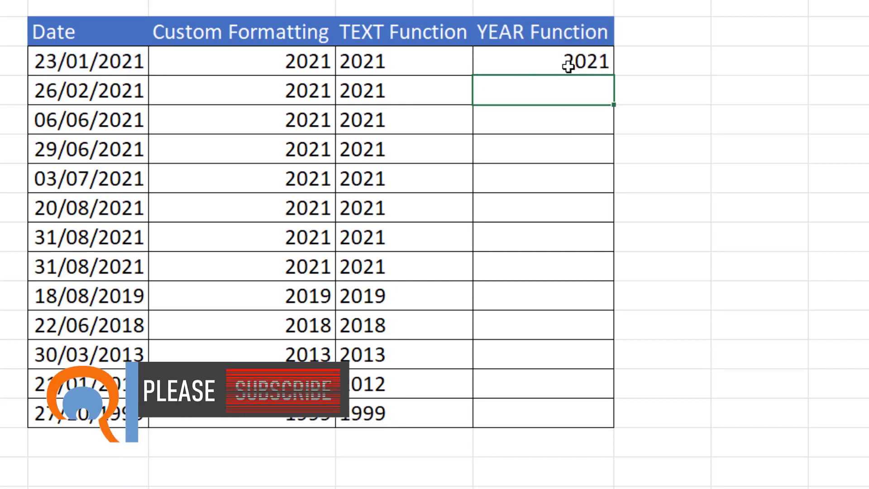
{"action": "left_click", "coordinate": [568, 66]}
{"action": "double_click", "coordinate": [615, 78]}
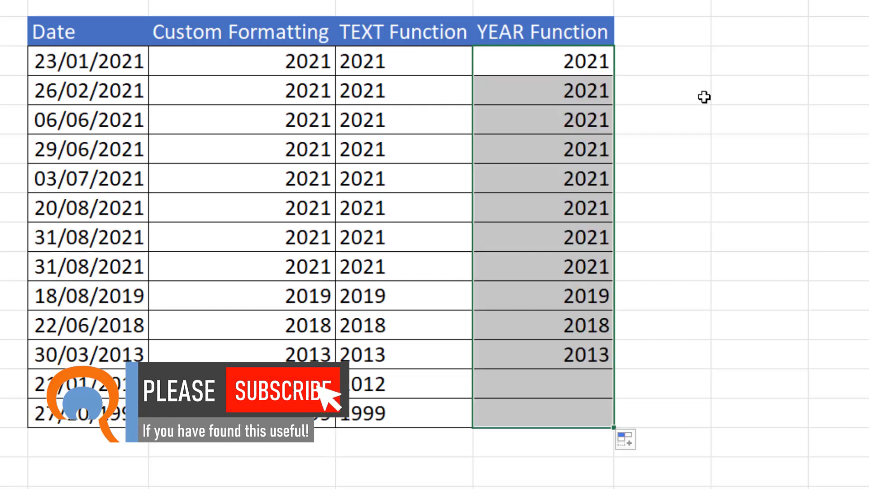